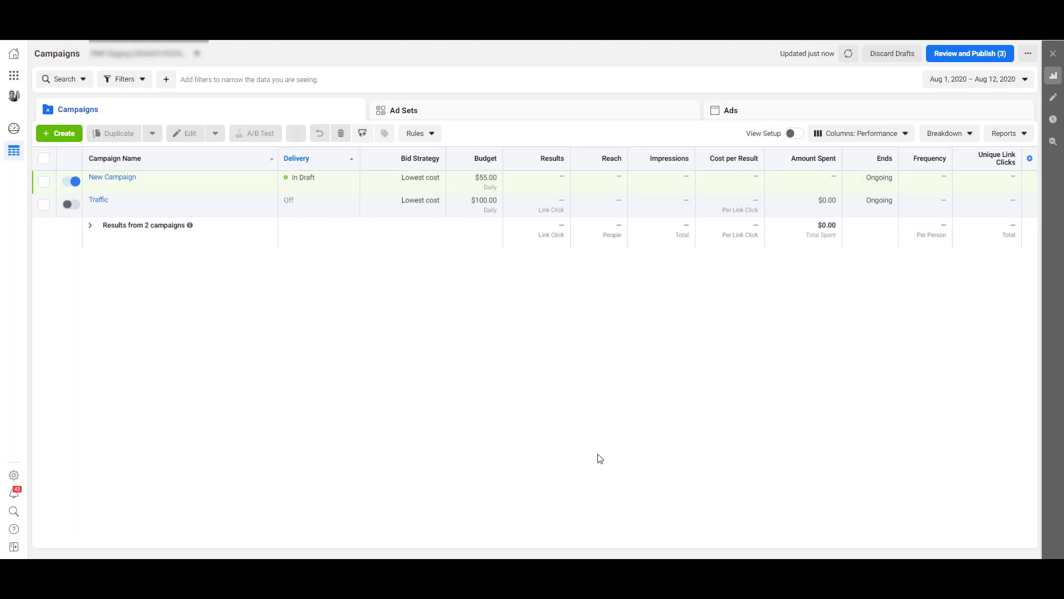
# Go from the Ads Manager's Business Tools menu to the Creative Hub welcome page
pyautogui.click(14, 78)
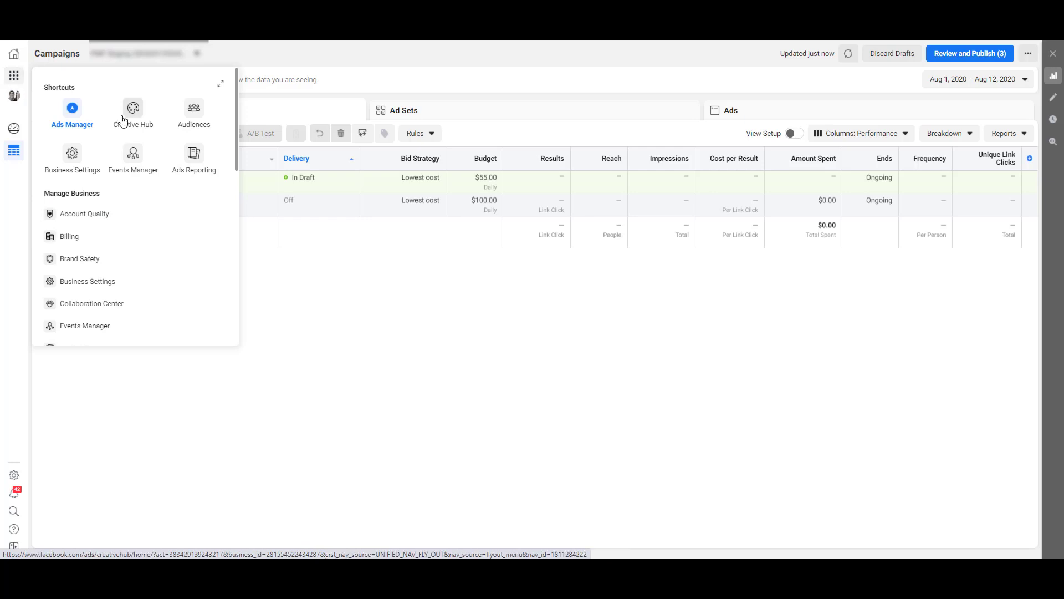
pyautogui.scroll(-6, 152, 208)
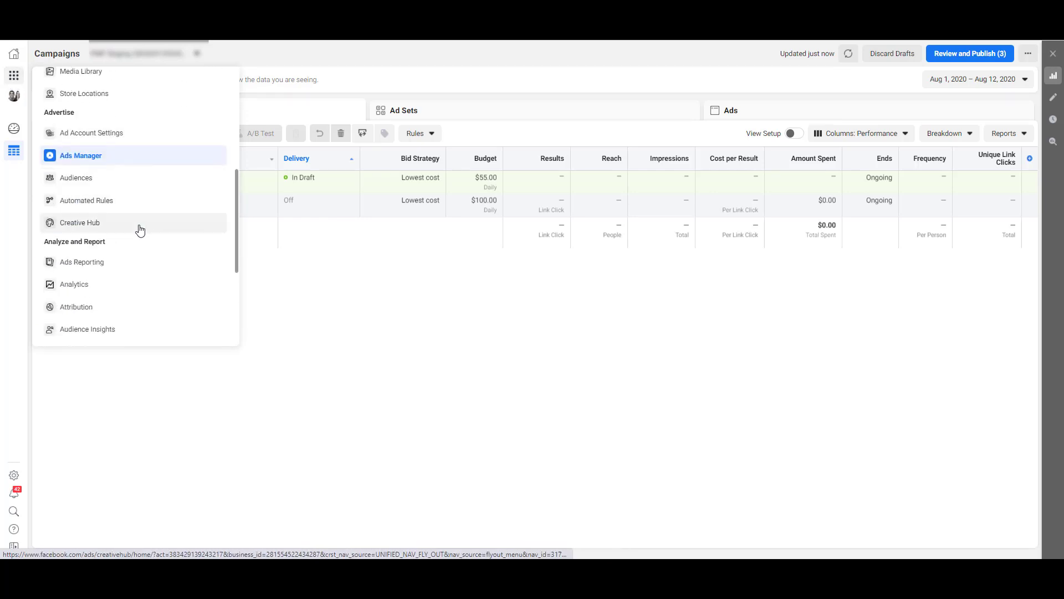
pyautogui.click(140, 230)
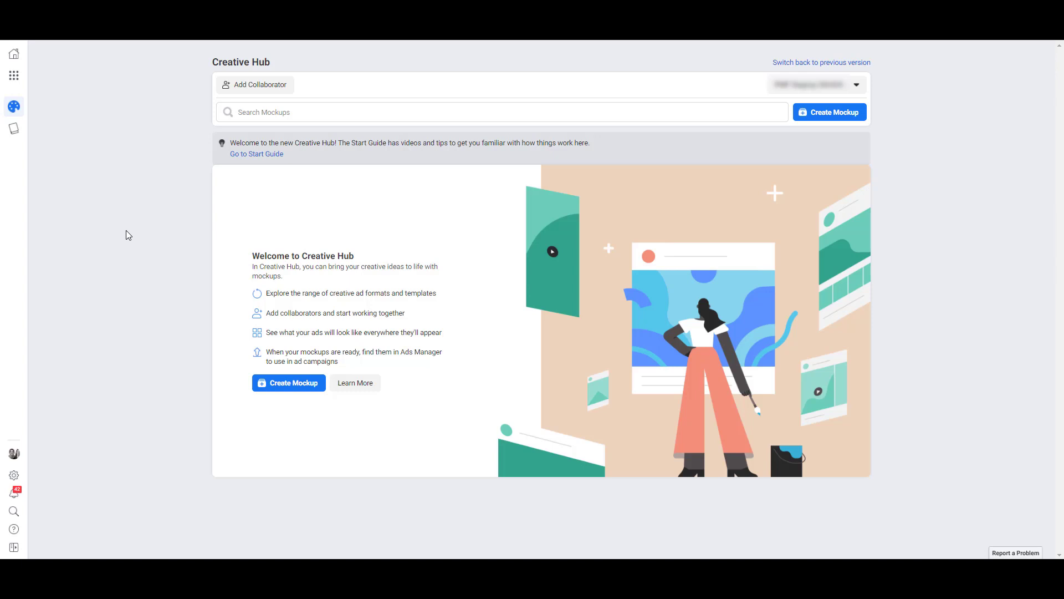
pyautogui.click(274, 88)
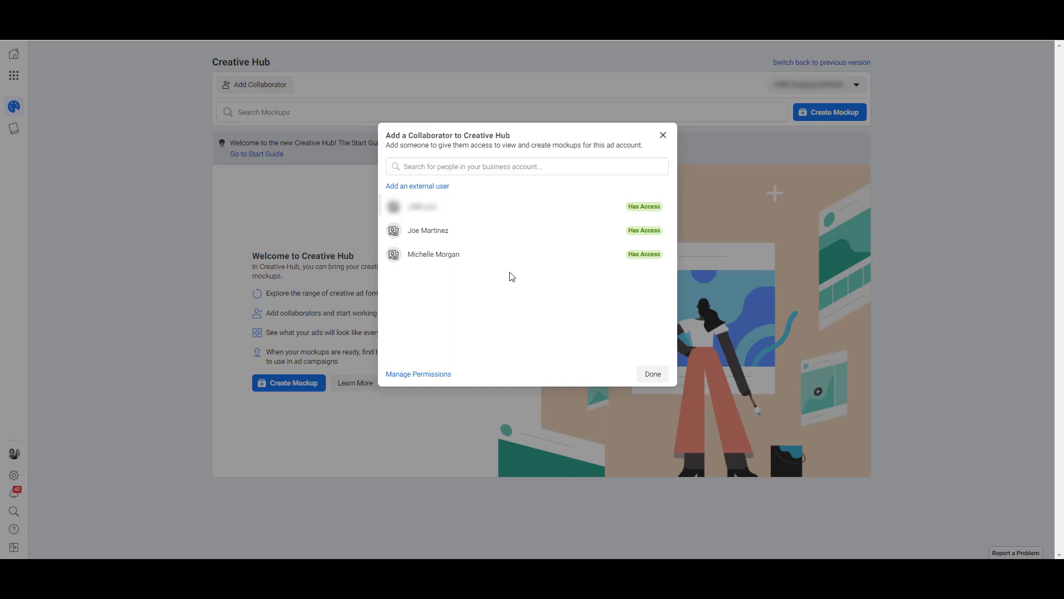
pyautogui.click(657, 374)
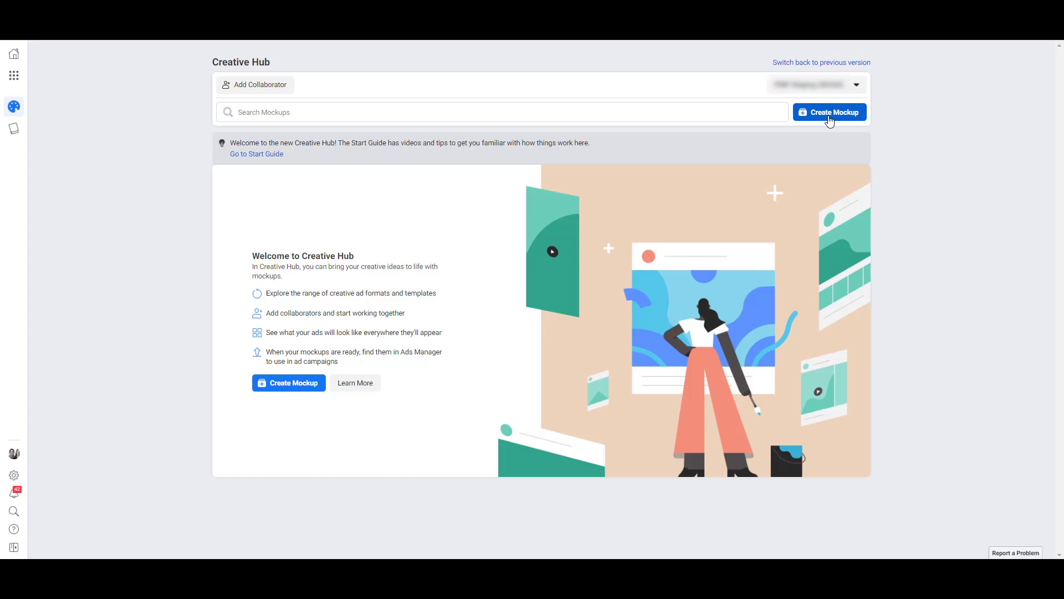
# Start a new ad mockup and name it 'Mockup Version 1'
pyautogui.click(309, 386)
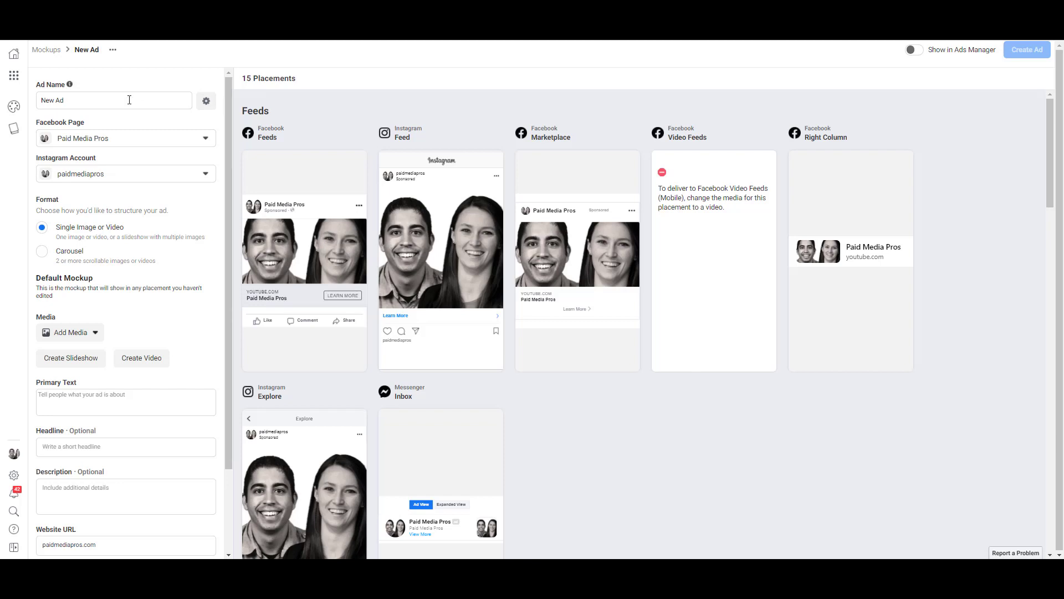
pyautogui.tripleClick(166, 100)
pyautogui.write('Mockup Version 1')
pyautogui.click(186, 113)
# Add angry face.png as the mockup image and review it across the placement previews
pyautogui.click(94, 333)
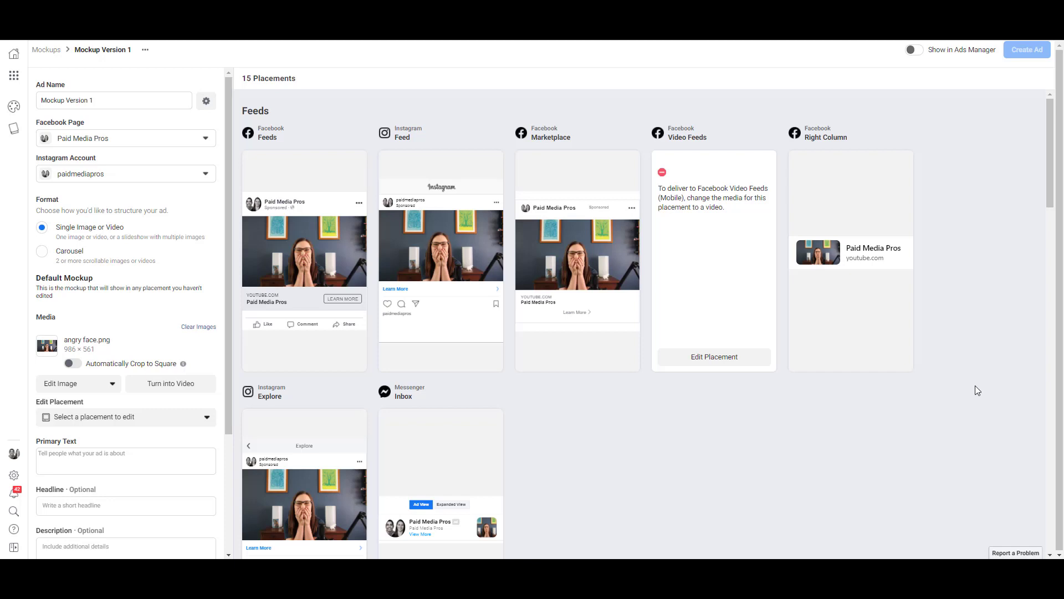
pyautogui.scroll(-8, 976, 388)
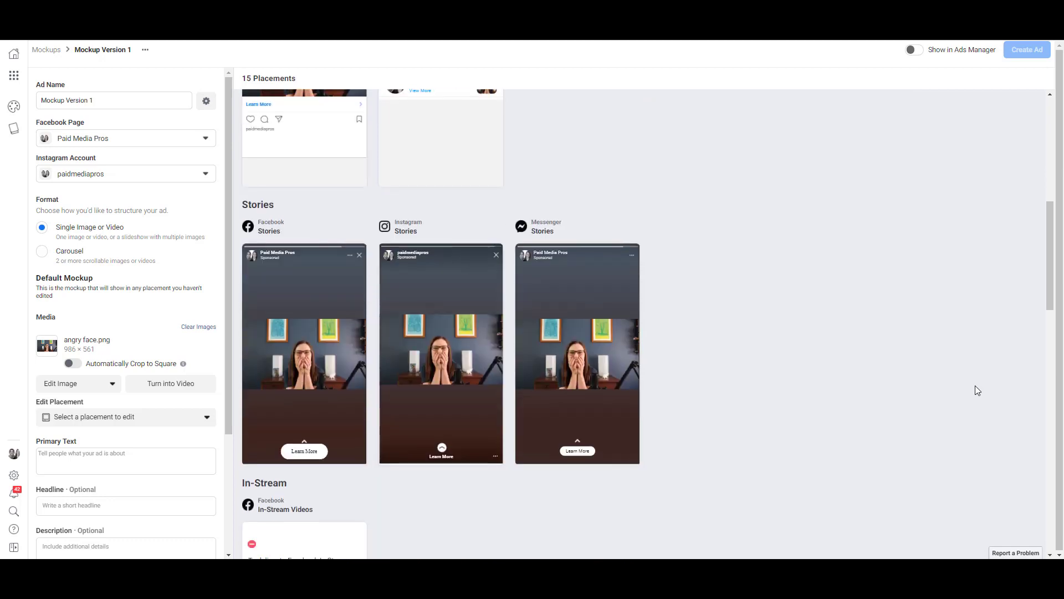
pyautogui.scroll(-5, 978, 391)
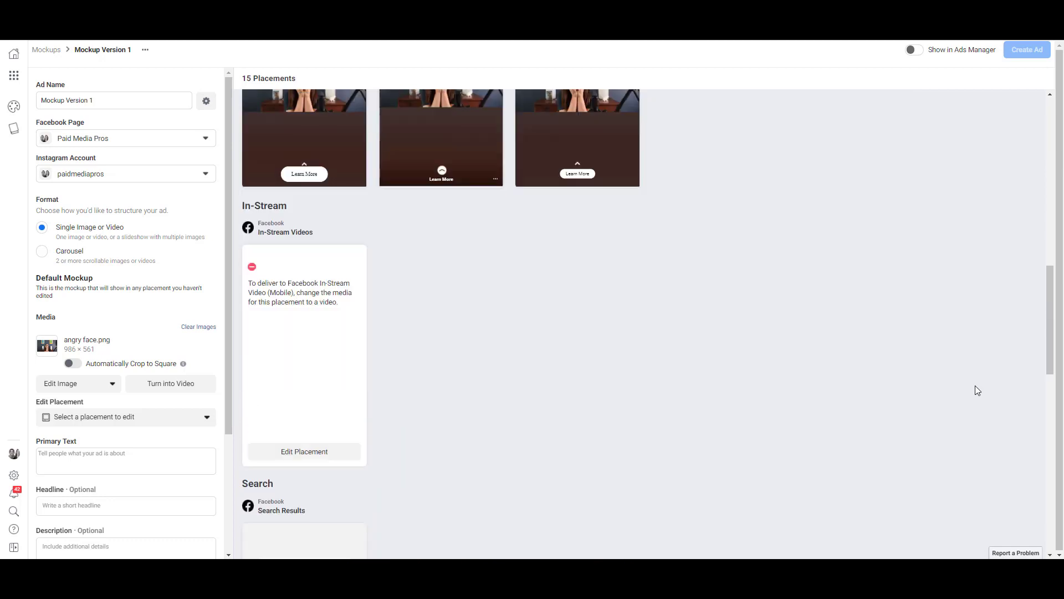
pyautogui.scroll(13, 977, 390)
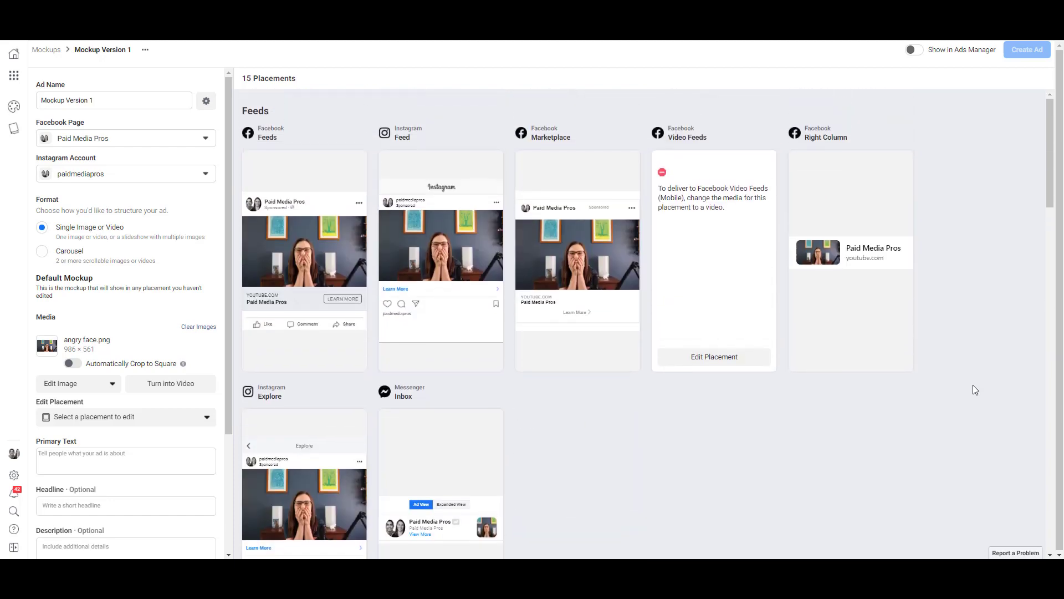
# Give the Facebook Video Feeds placement its own 3-second video, byyyyyeeeeeeeee.mp4
pyautogui.click(747, 357)
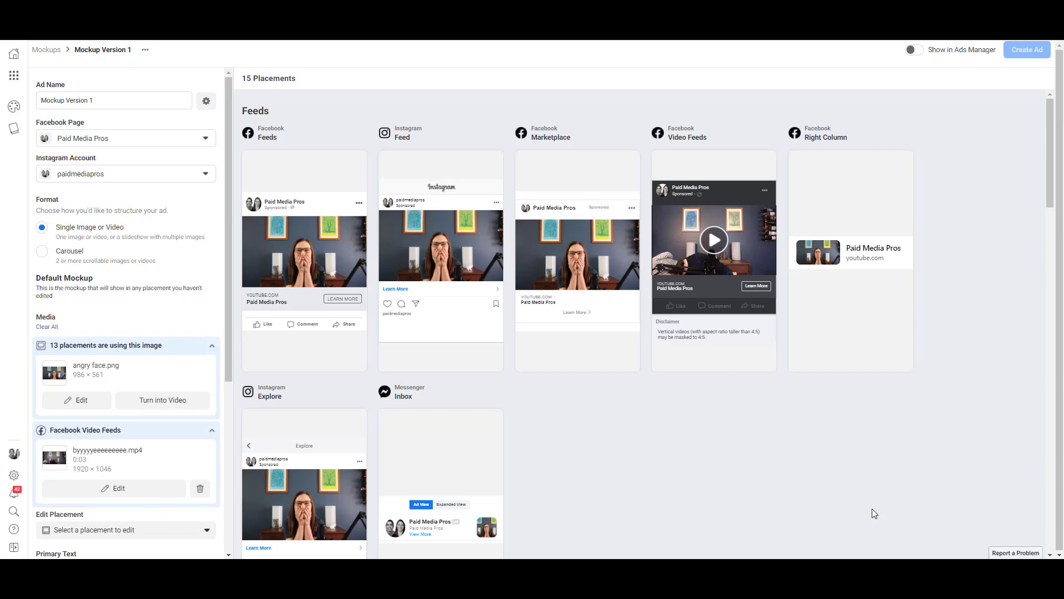
pyautogui.scroll(-10, 743, 461)
pyautogui.scroll(-5, 743, 462)
pyautogui.scroll(1, 743, 461)
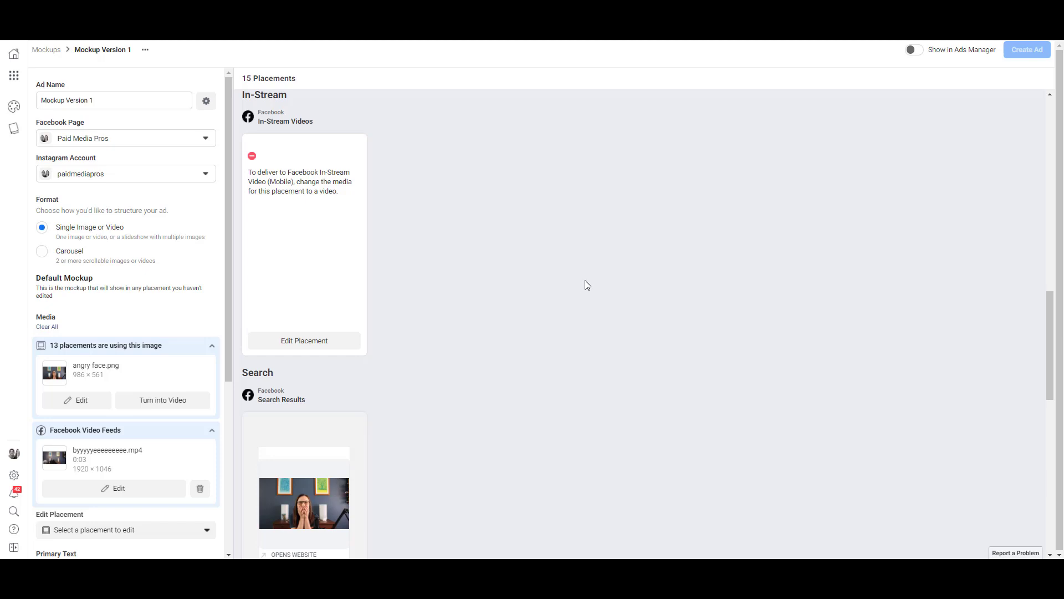
pyautogui.scroll(15, 588, 284)
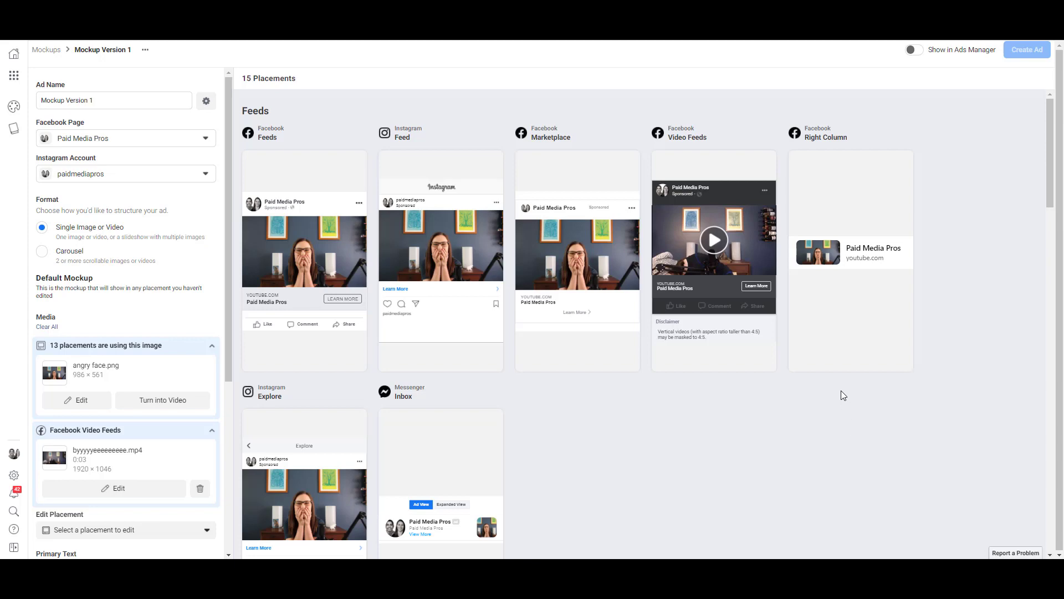
# Give the Facebook Right Column placement its own image, huzzah.png
pyautogui.moveTo(875, 139)
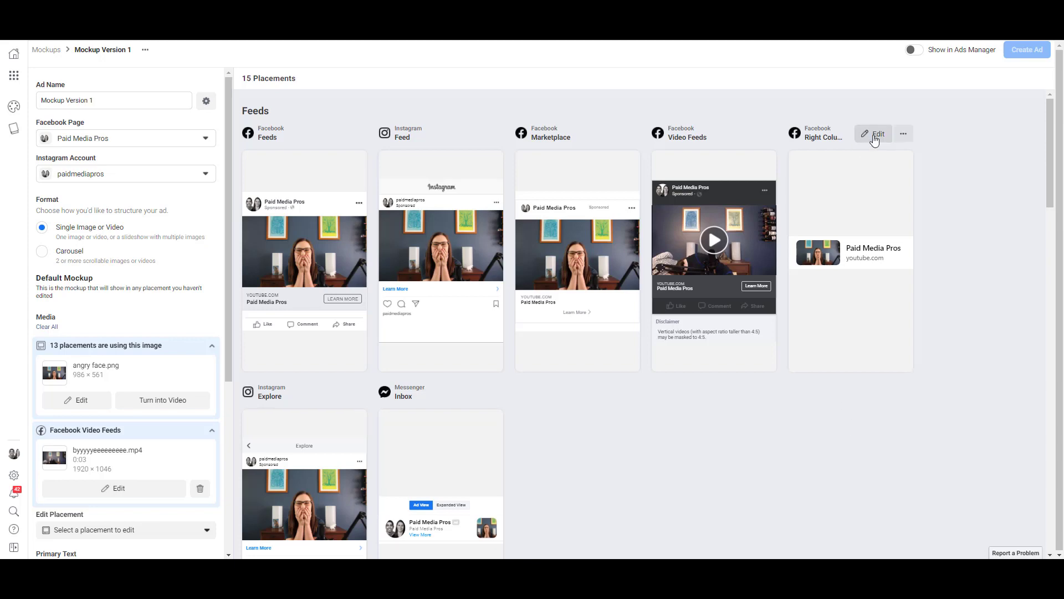
pyautogui.click(874, 136)
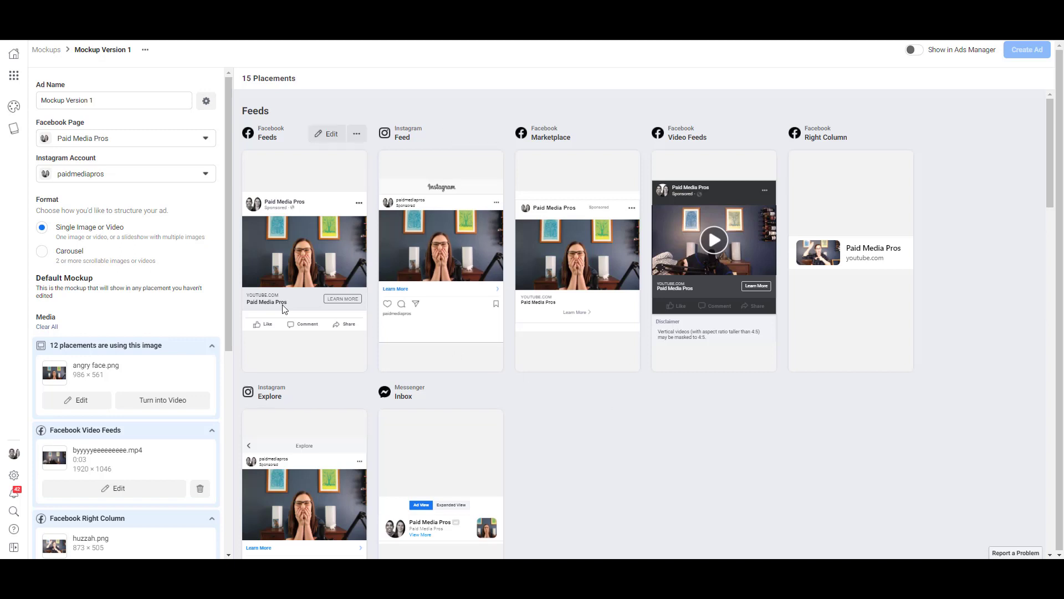
# Enter primary text promoting new PPC videos and the headline 'New Videos Released Twice a Week'
pyautogui.scroll(-5, 167, 339)
pyautogui.scroll(-1, 167, 339)
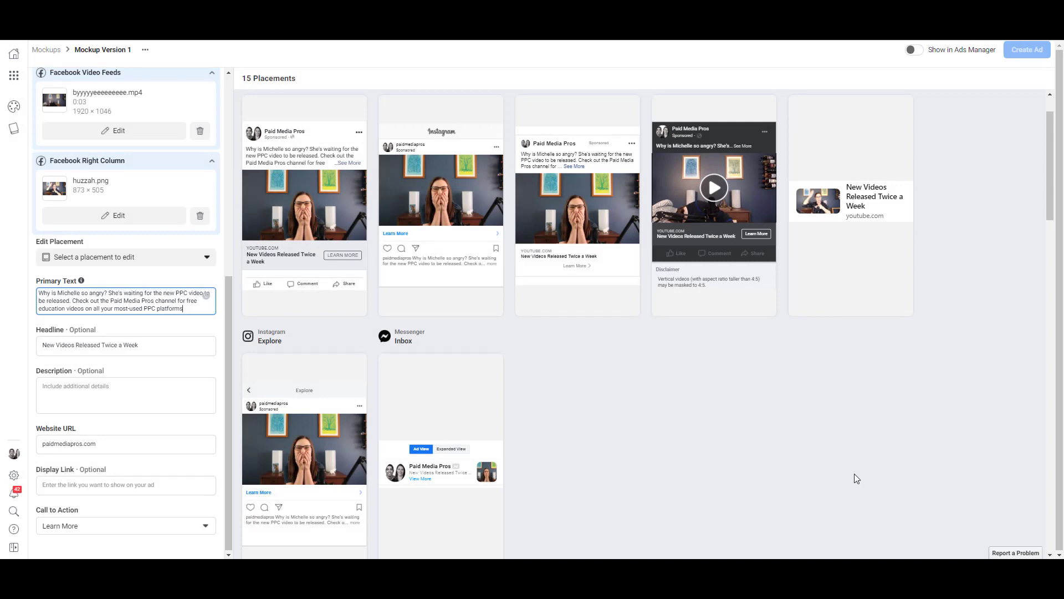
pyautogui.scroll(1, 854, 477)
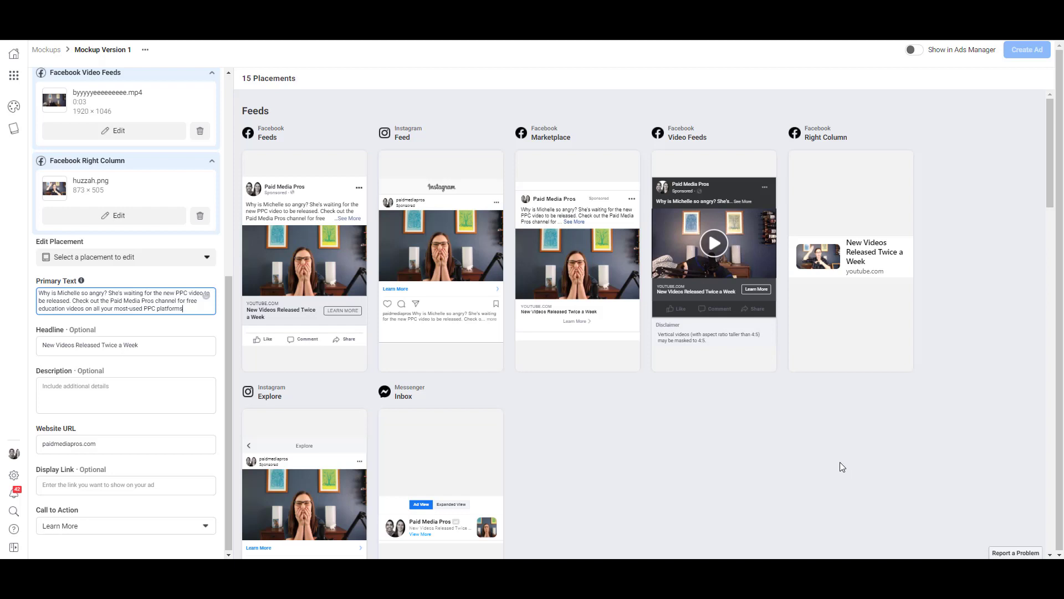
pyautogui.scroll(-2, 685, 486)
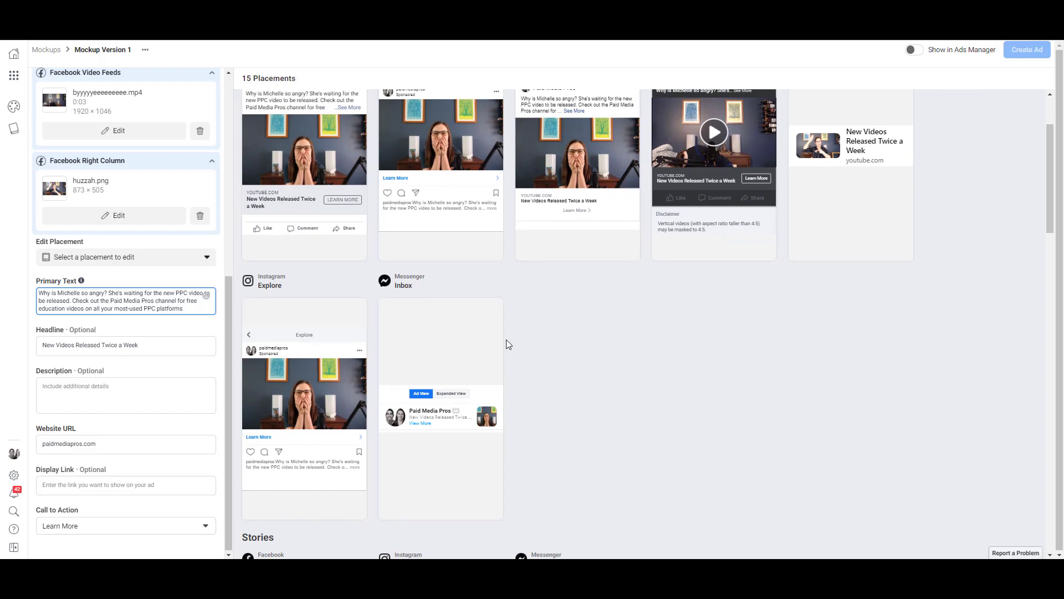
pyautogui.moveTo(469, 284)
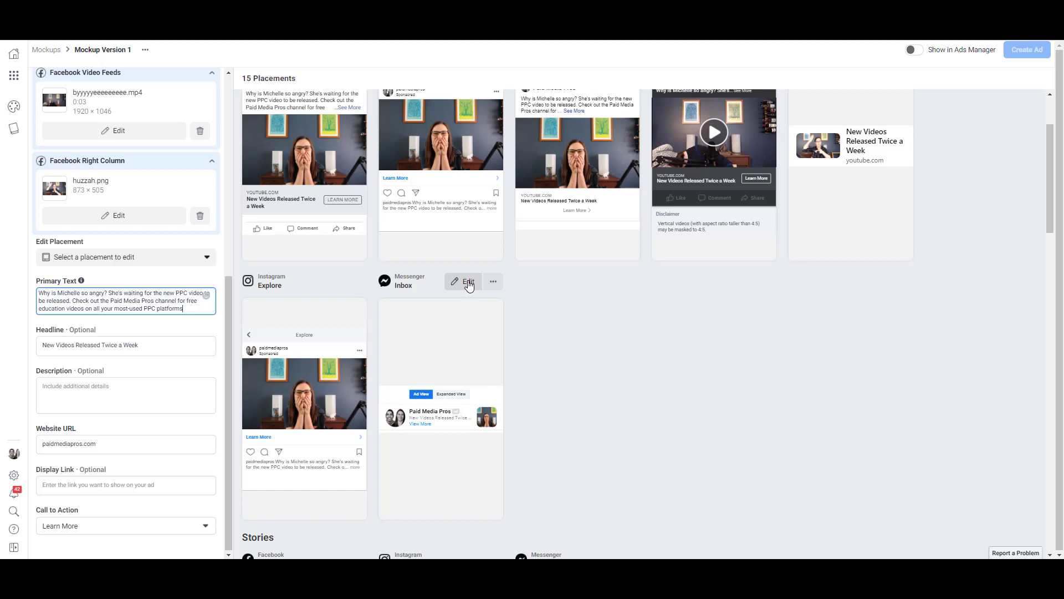
# Change the Messenger Inbox placement's own headline to '2 New Videos per Week'
pyautogui.click(468, 283)
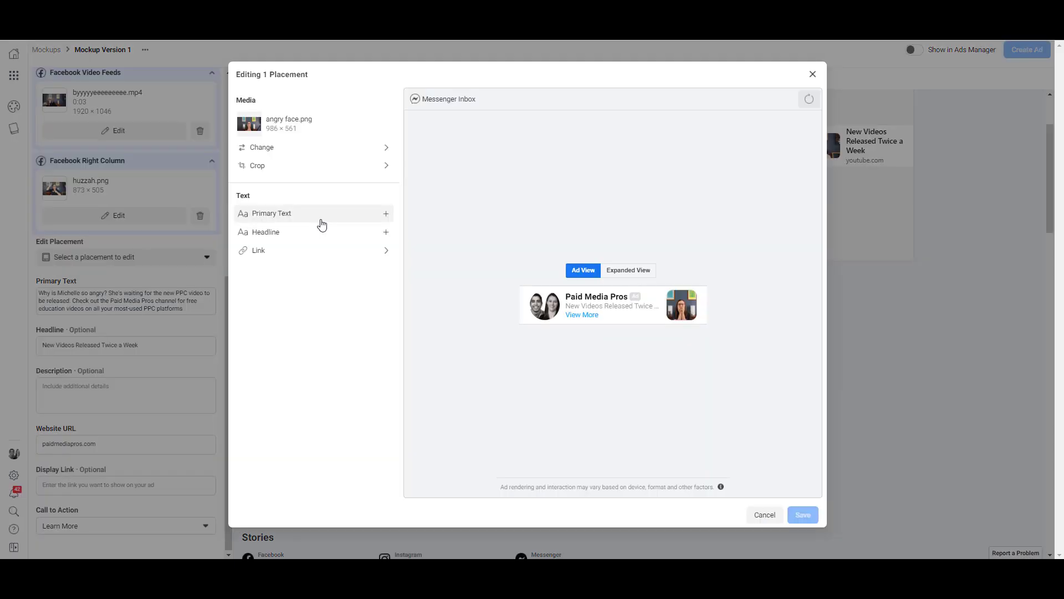
pyautogui.click(321, 236)
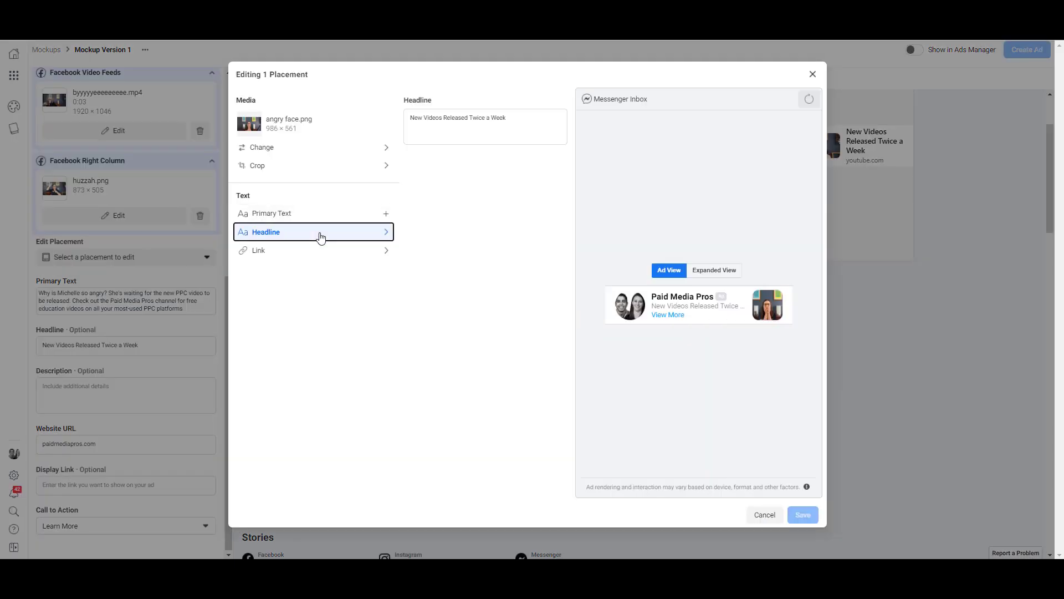
pyautogui.tripleClick(536, 119)
pyautogui.write('2 New Videos per Week')
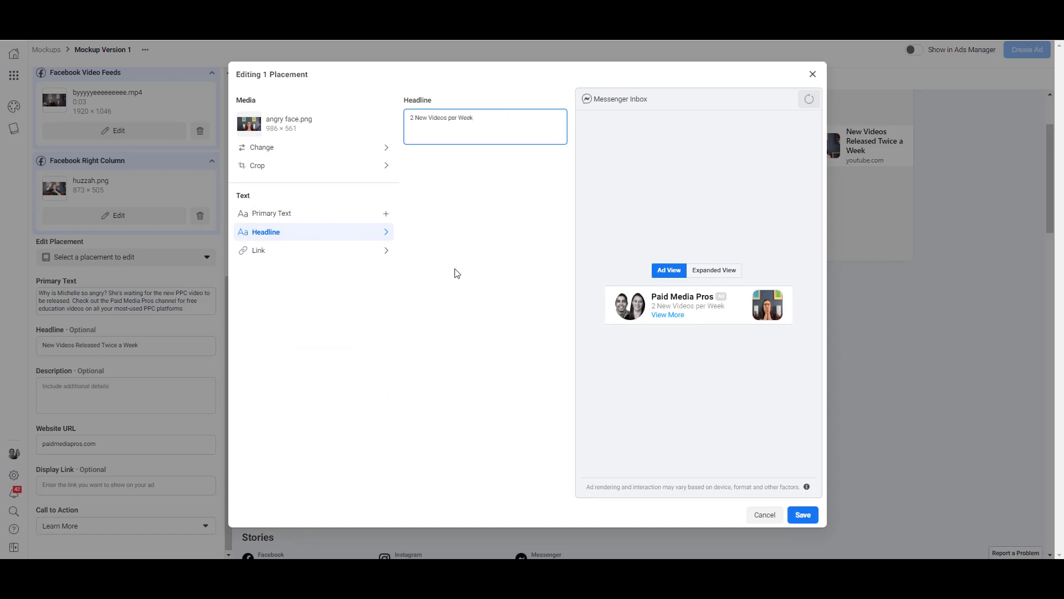
# Save the Messenger Inbox headline change and play the Video Feeds preview video
pyautogui.click(802, 514)
pyautogui.scroll(2, 777, 416)
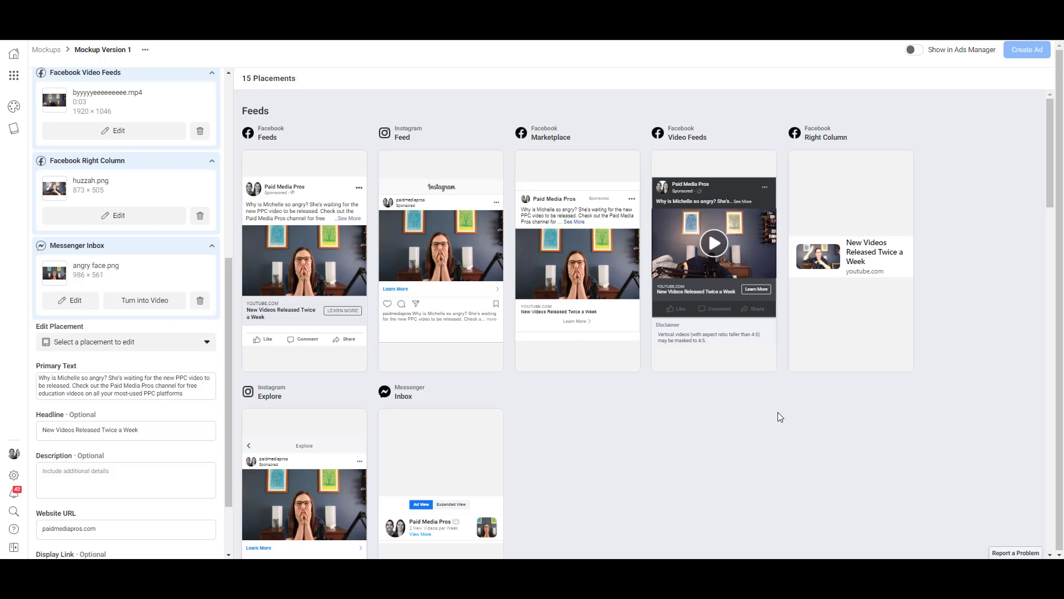
pyautogui.moveTo(740, 282)
pyautogui.click(721, 255)
pyautogui.moveTo(737, 159)
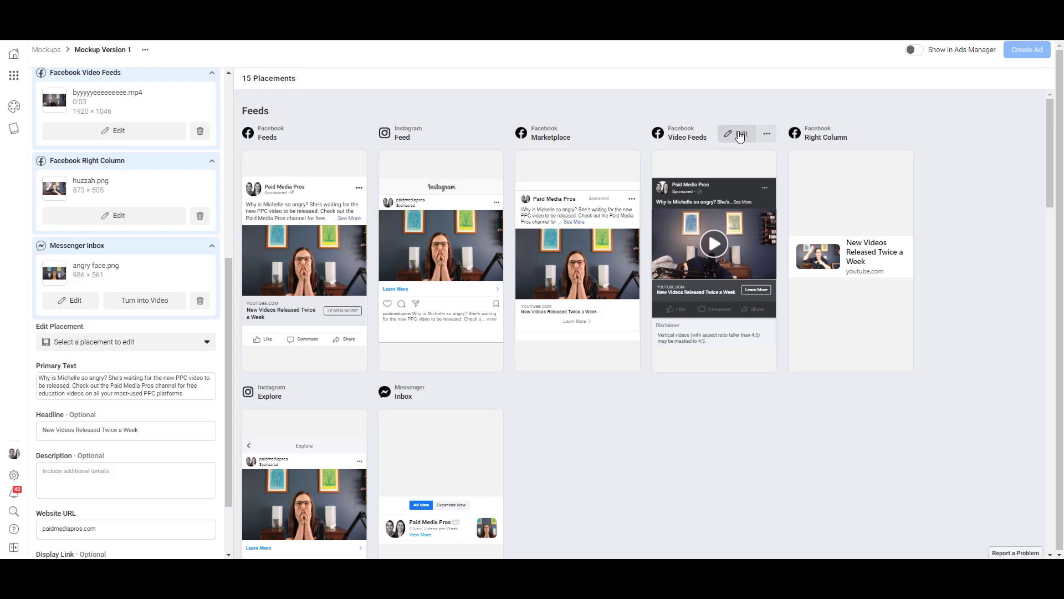
# Rewrite the Video Feeds primary text to ask why she's so happy, saying she saw the latest video was just released, on two lines
pyautogui.click(740, 135)
pyautogui.click(385, 271)
pyautogui.doubleClick(463, 115)
pyautogui.write('happy')
pyautogui.moveTo(484, 115); pyautogui.dragTo(438, 122)
pyautogui.write('saw the ')
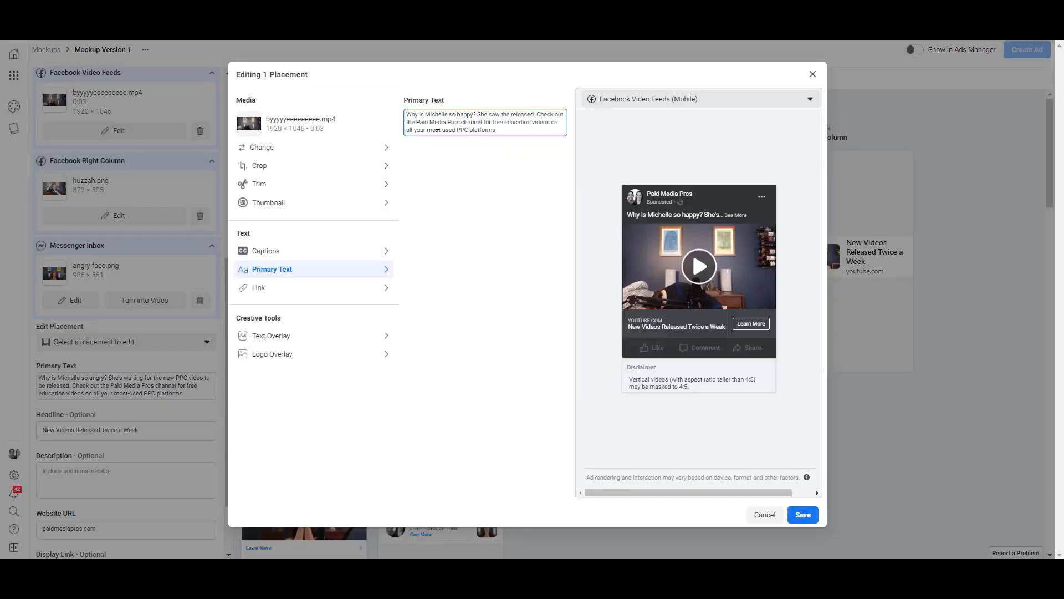
pyautogui.write('latest video was just')
pyautogui.click(467, 187)
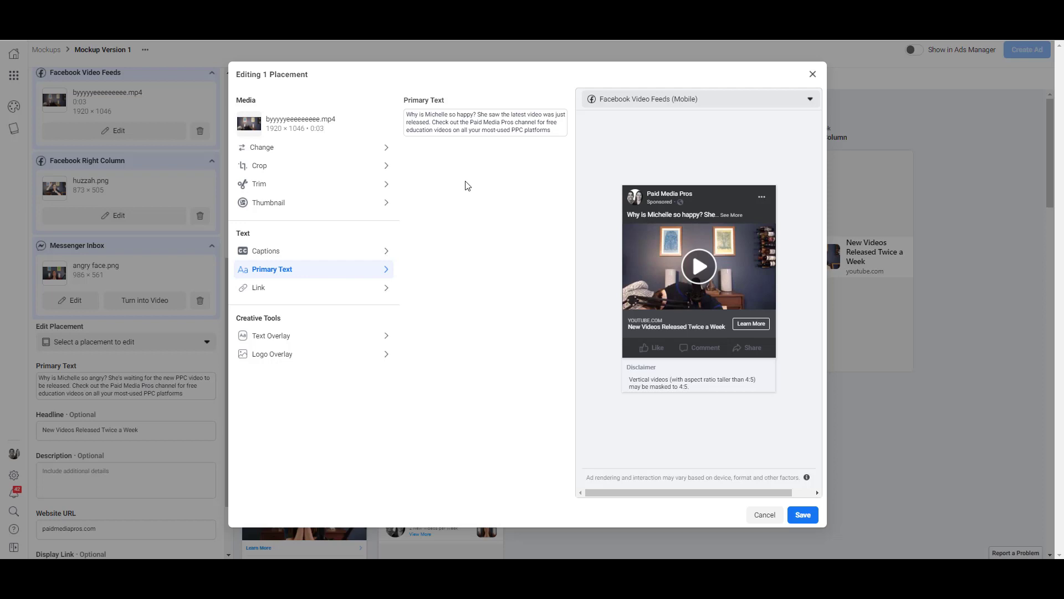
pyautogui.click(477, 115)
pyautogui.press('Return')
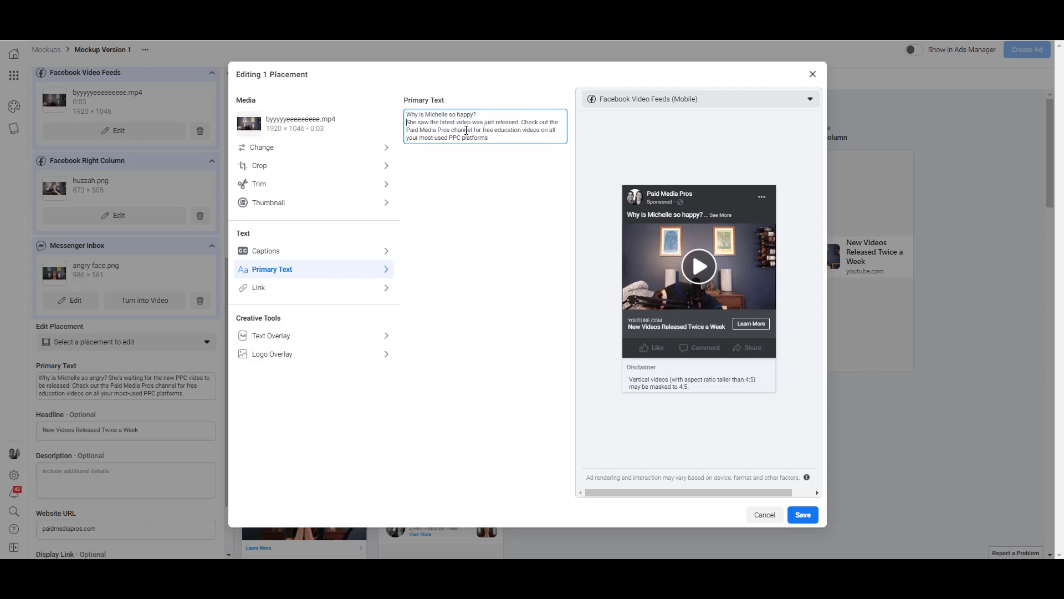
# Save the Video Feeds text edit and scroll down to the Stories placements
pyautogui.click(802, 514)
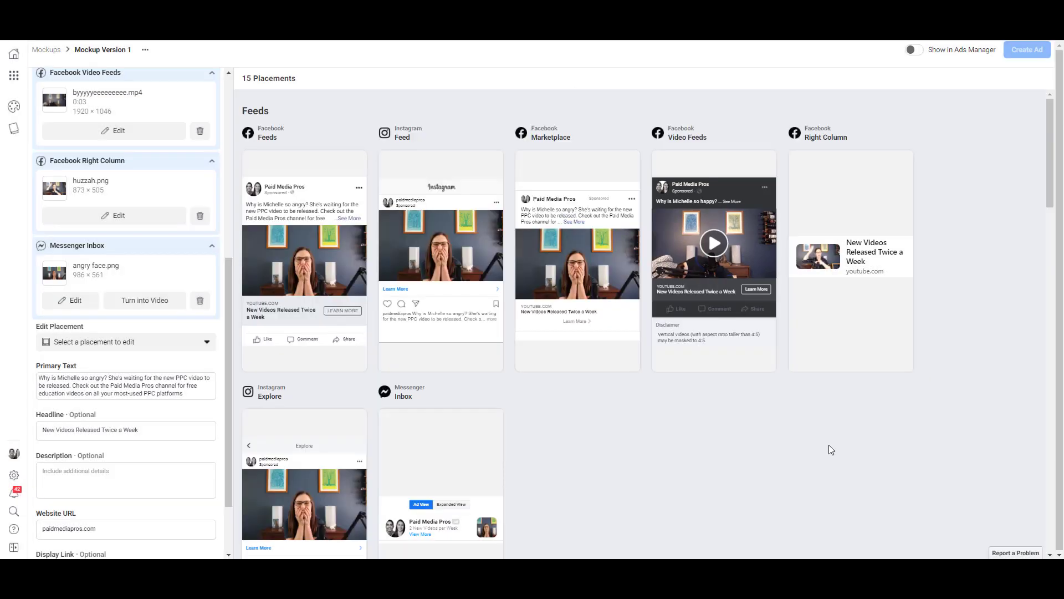
pyautogui.scroll(-8, 829, 445)
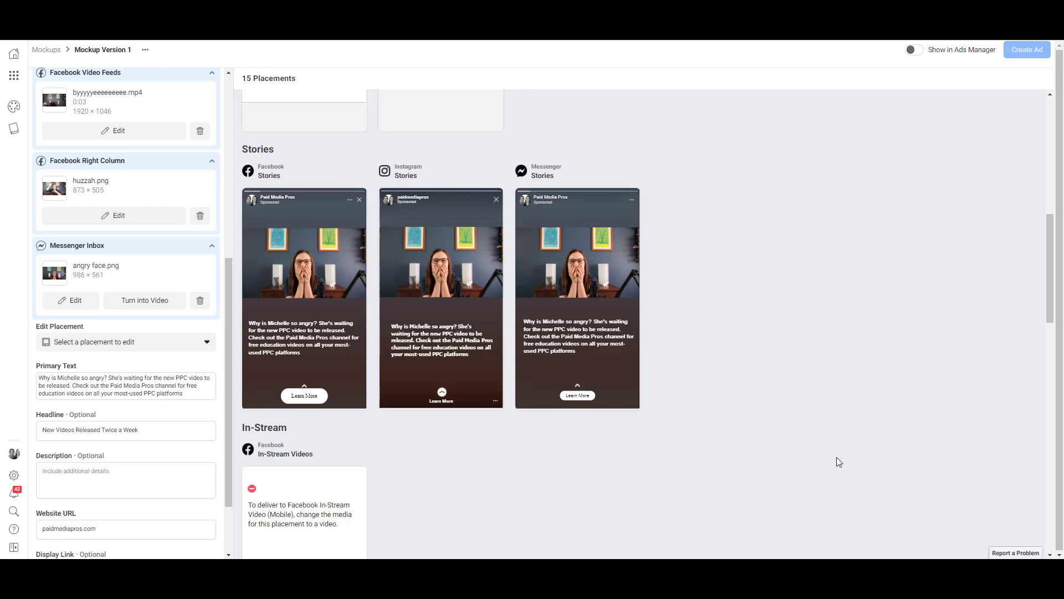
# Give the Instagram Stories placement its own full-screen image0.jpeg and check its primary text
pyautogui.moveTo(480, 236)
pyautogui.click(465, 171)
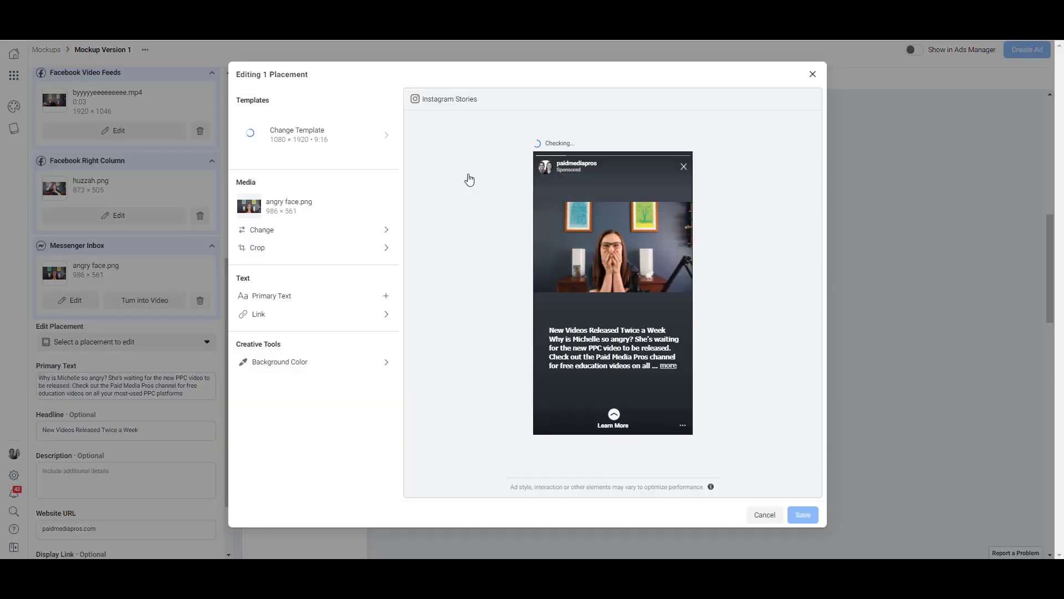
pyautogui.click(267, 230)
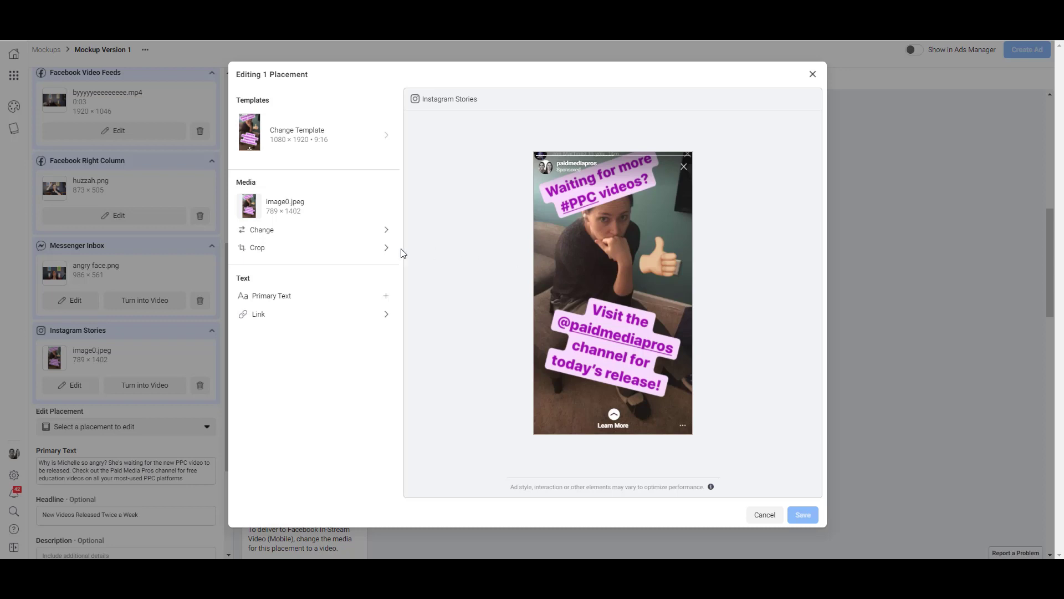
pyautogui.click(357, 297)
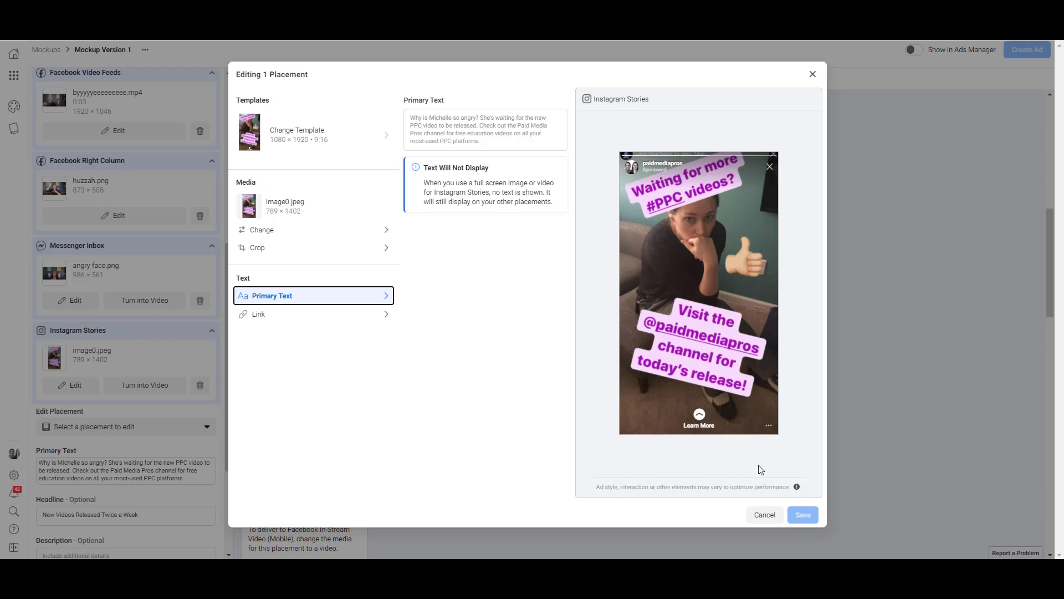
# Close the placement editor and browse the Call to Action dropdown options
pyautogui.click(766, 513)
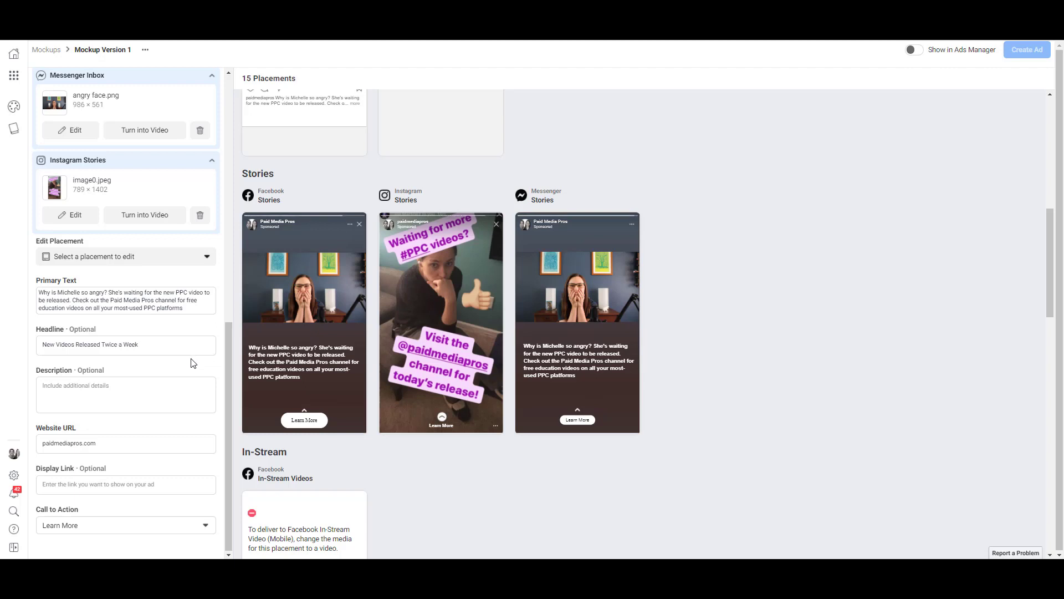
pyautogui.click(200, 525)
pyautogui.scroll(-3, 178, 475)
pyautogui.scroll(3, 178, 459)
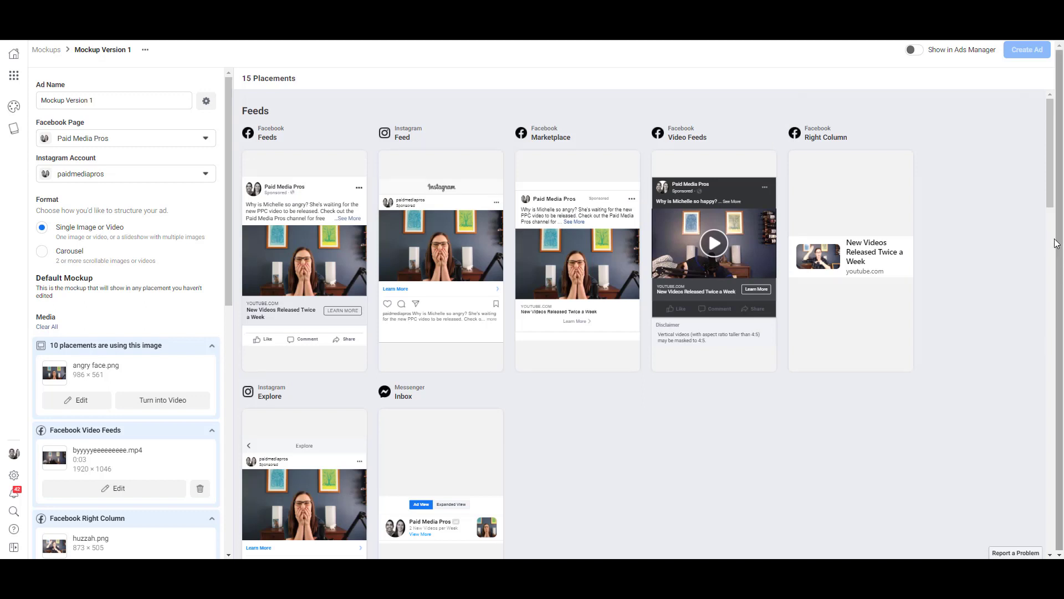
# Enable Show in Ads Manager, return to Mockups, then switch Mockup Version 1's toggle off
pyautogui.click(913, 52)
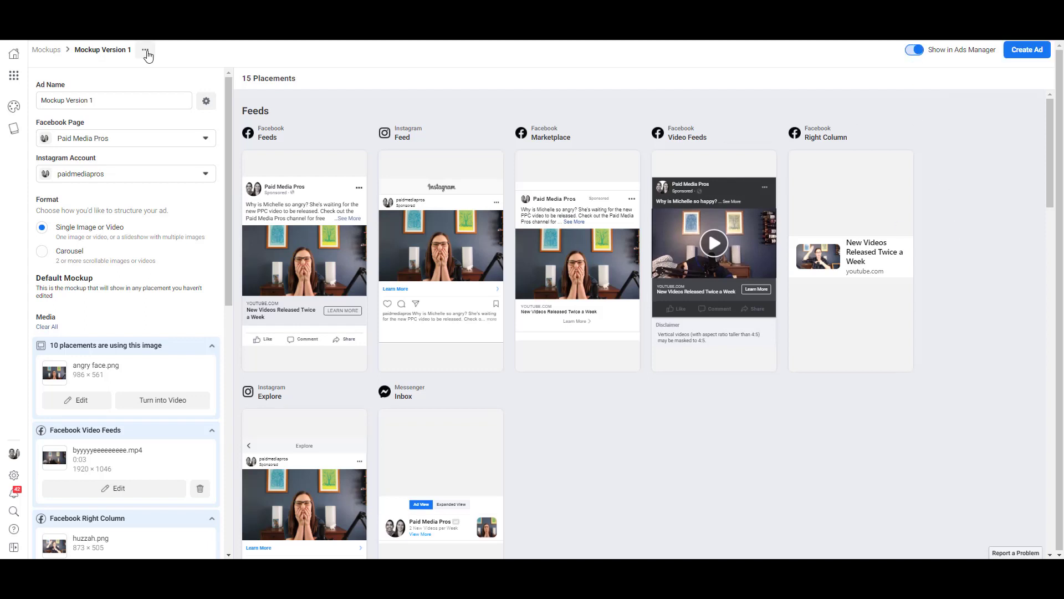
pyautogui.click(49, 51)
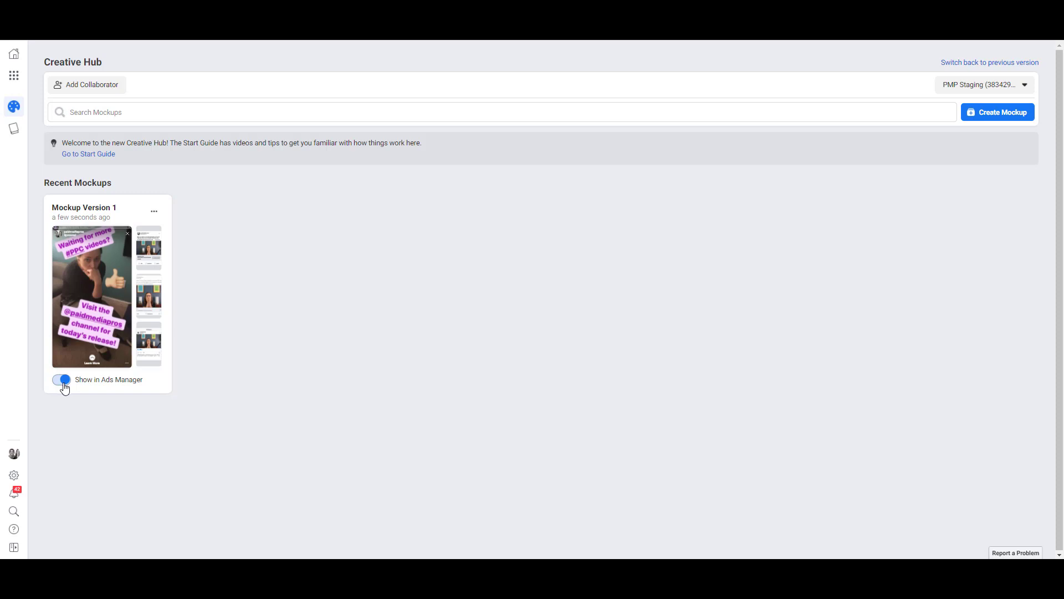
pyautogui.click(62, 380)
# Duplicate Mockup Version 1 and name the copy Mockup Version 2
pyautogui.click(157, 214)
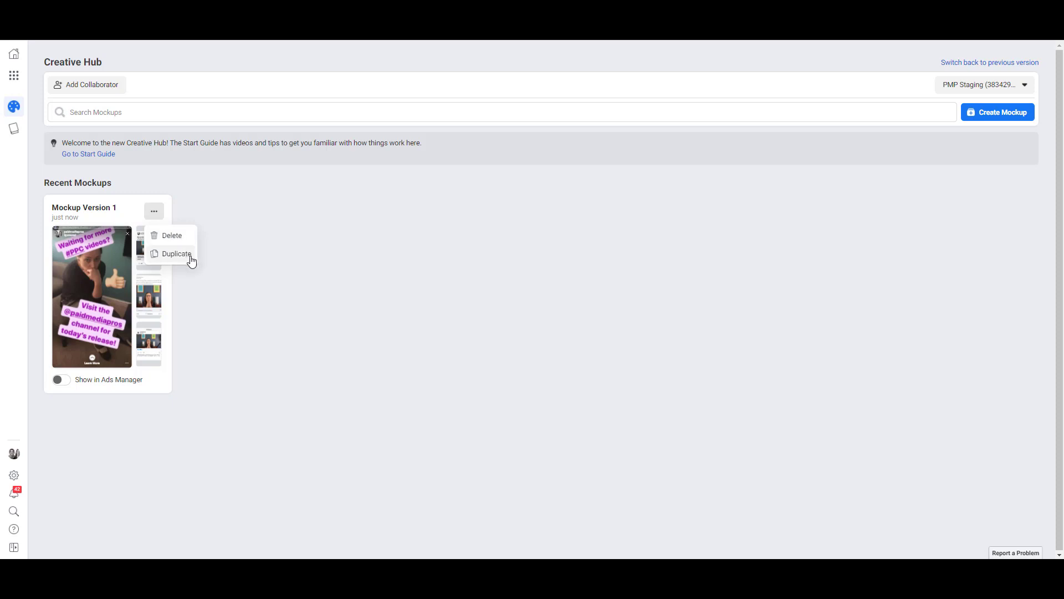
pyautogui.click(176, 254)
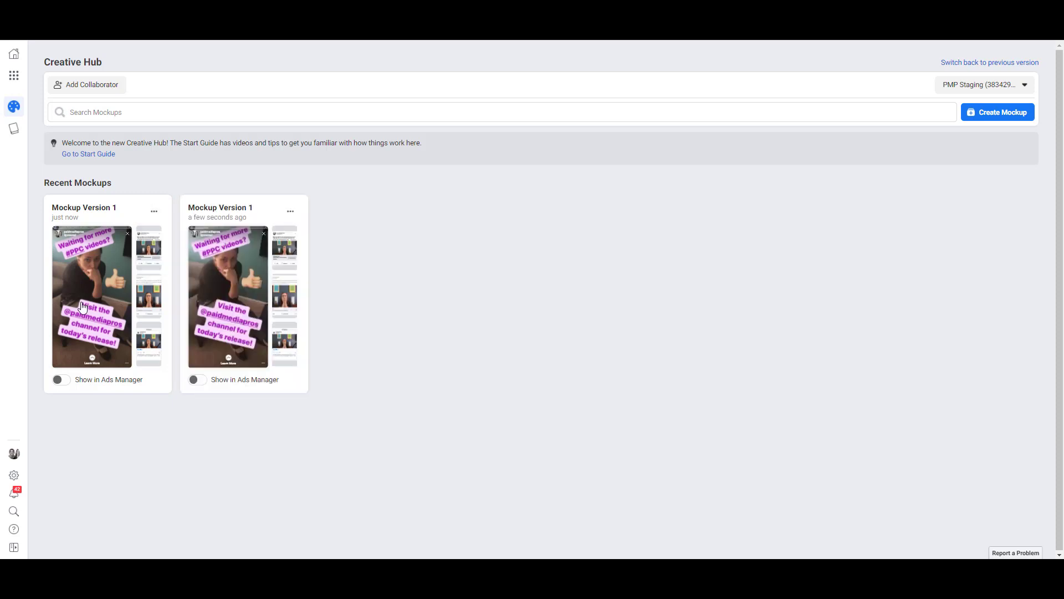
pyautogui.click(82, 307)
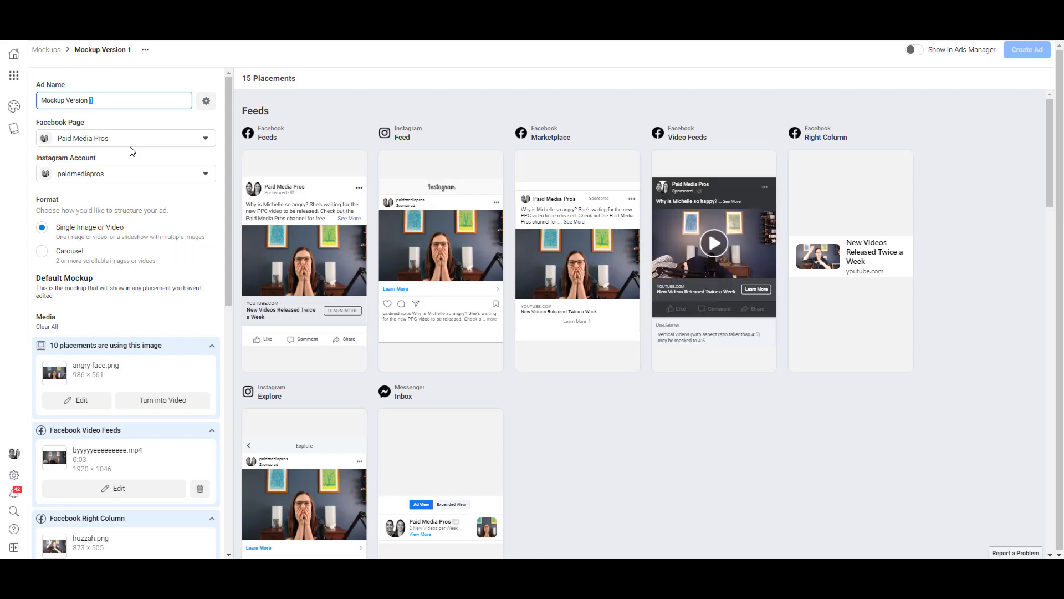
pyautogui.write('2')
# Replace the primary text with 'Don't be frustrated.' and 'New PPC videos are on the way.' on separate lines
pyautogui.scroll(-10, 143, 166)
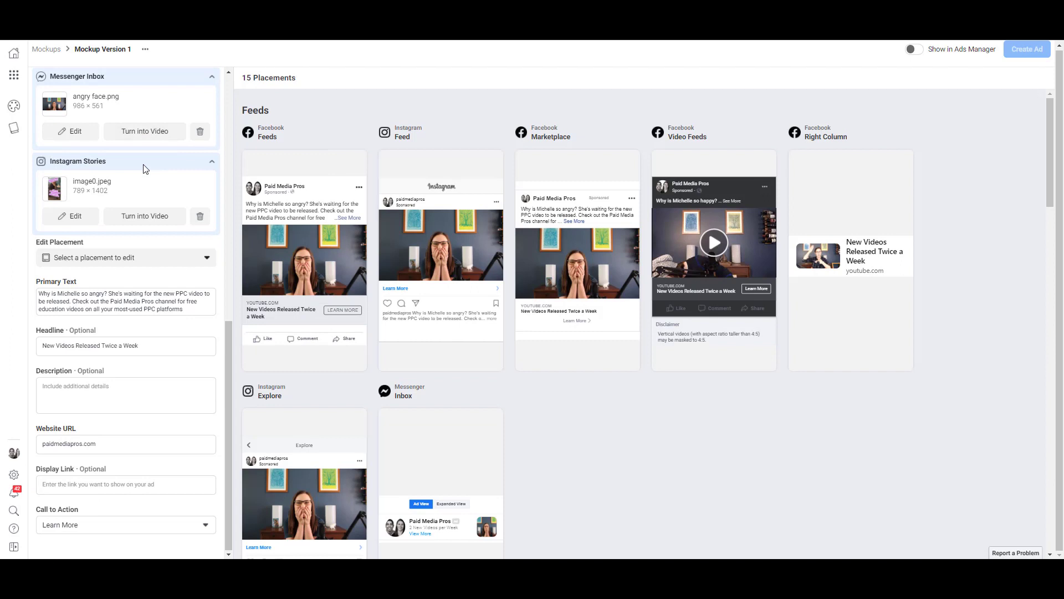
pyautogui.tripleClick(78, 294)
pyautogui.write("Don't be frustrated.")
pyautogui.press('Return')
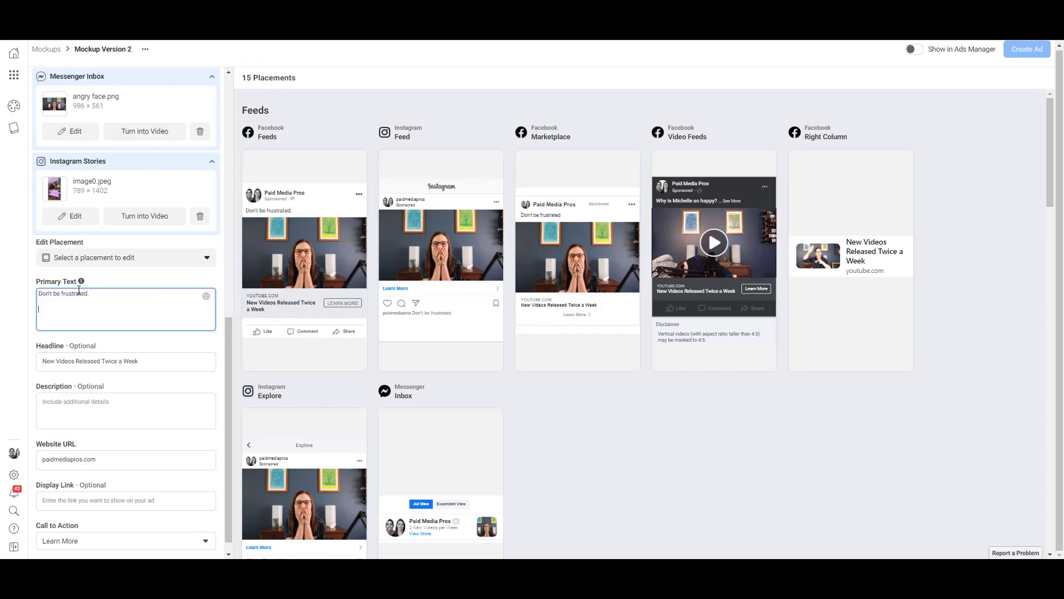
pyautogui.write('New PPC videos are on the way.')
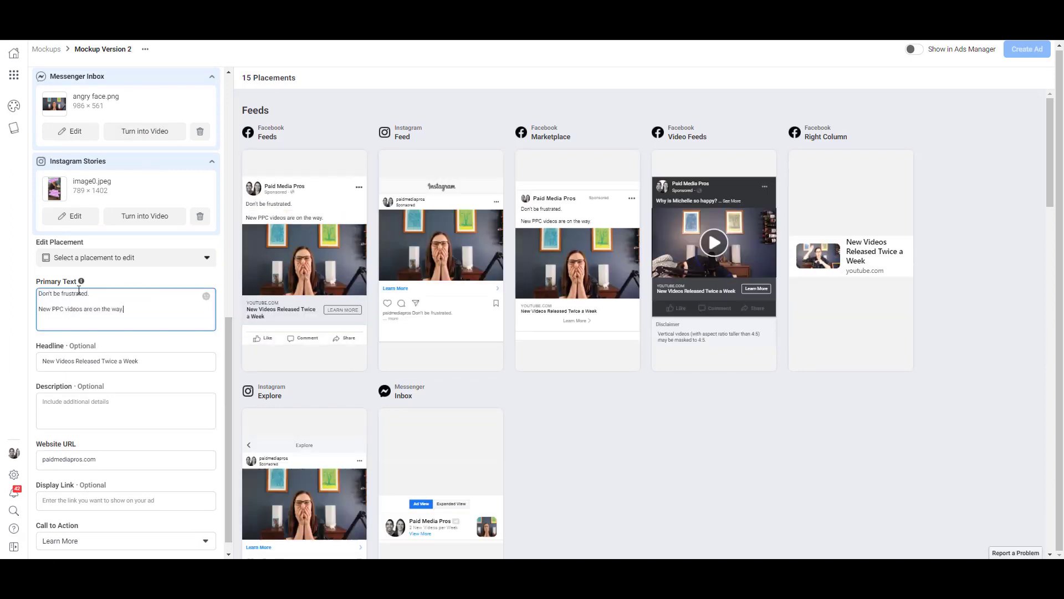
pyautogui.click(657, 411)
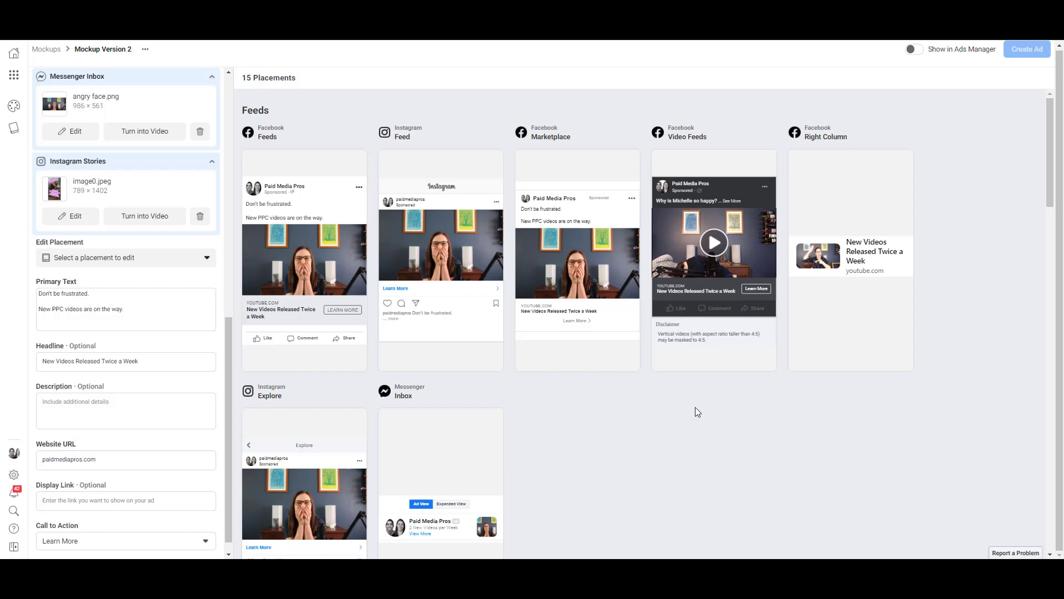
pyautogui.moveTo(726, 320)
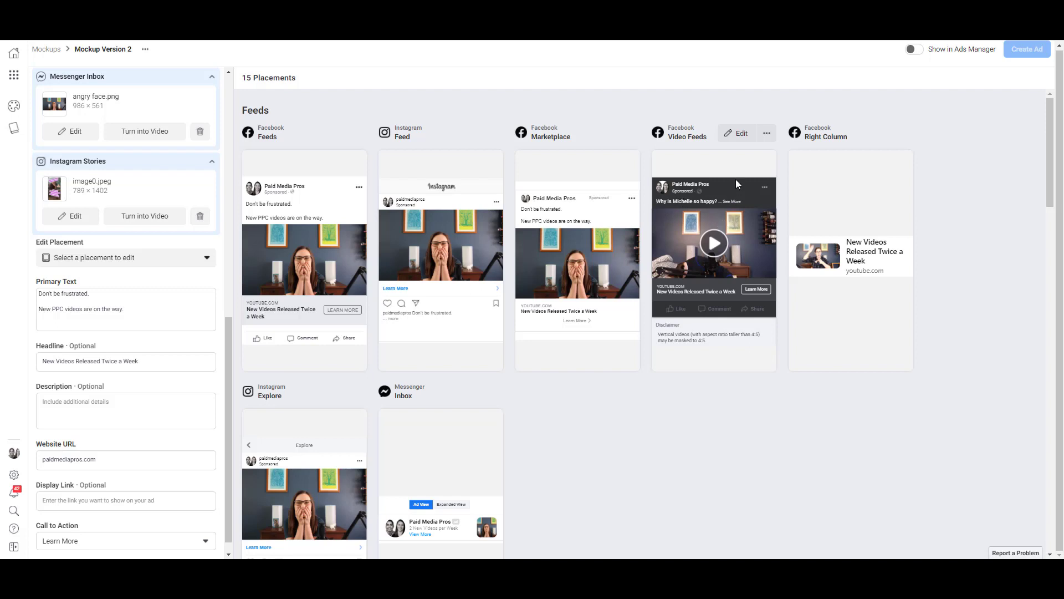
# Apply the shared primary text to the Facebook Video Feeds placement and save it
pyautogui.click(737, 133)
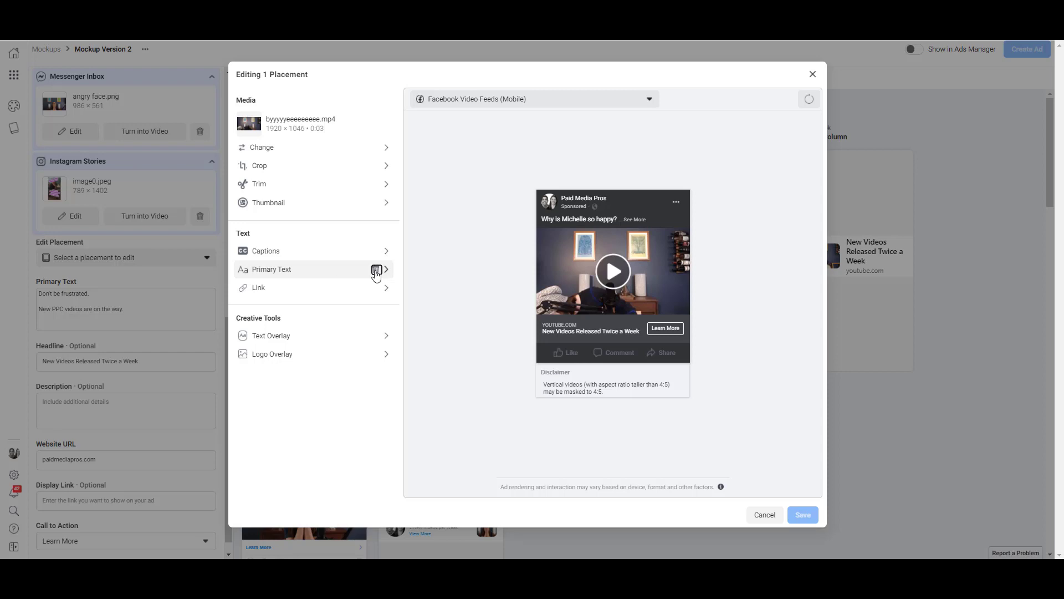
pyautogui.click(375, 270)
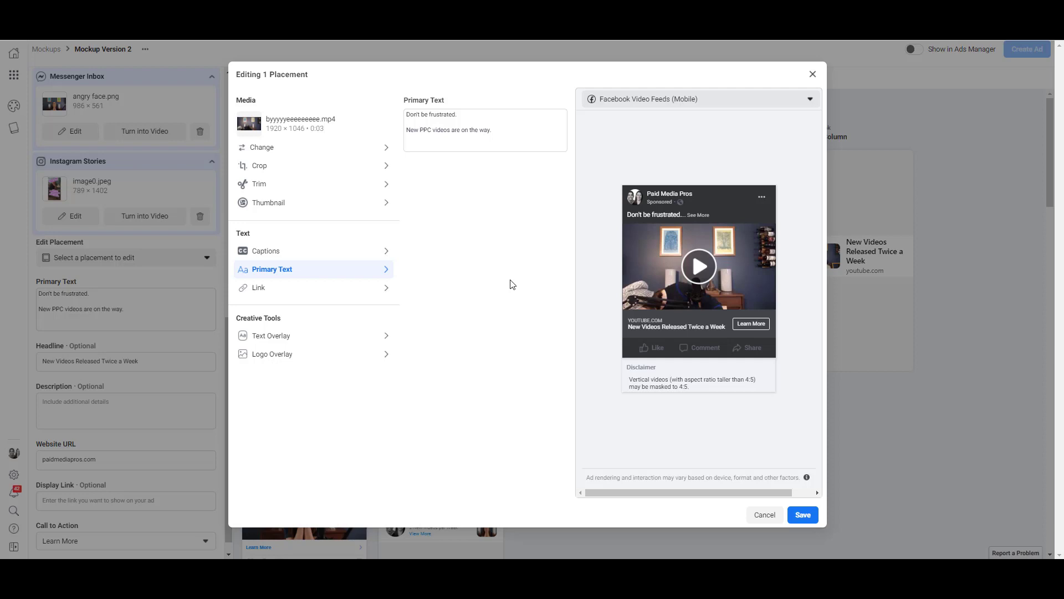
pyautogui.click(799, 517)
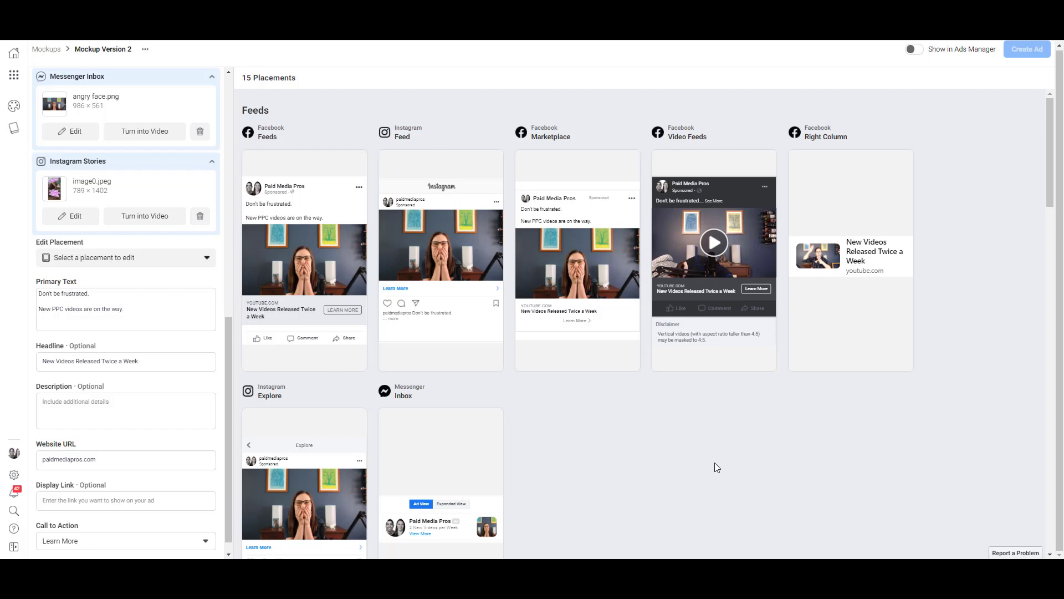
# Return to the Mockups list and turn on Show in Ads Manager for Mockup Version 1
pyautogui.click(46, 51)
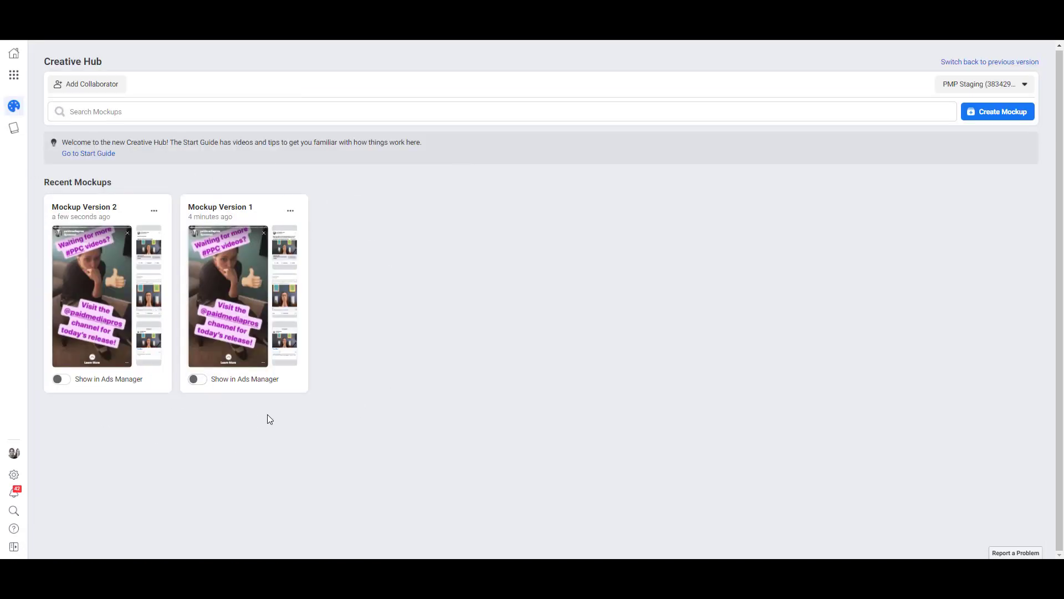
pyautogui.click(244, 381)
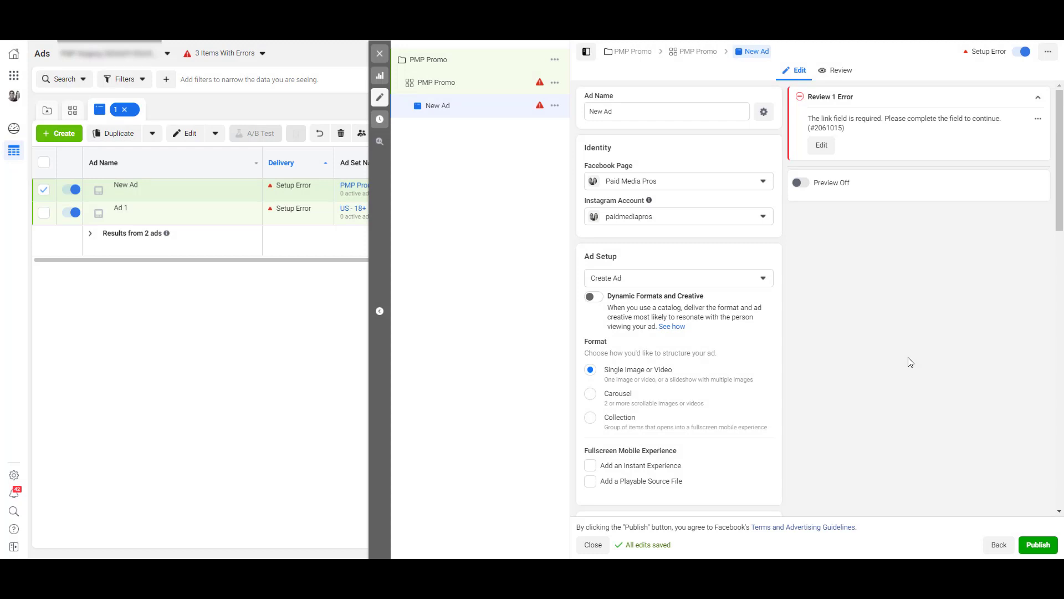
# Set the new ad's setup to Use Creative Hub Mockup with Mockup Version 1
pyautogui.click(762, 280)
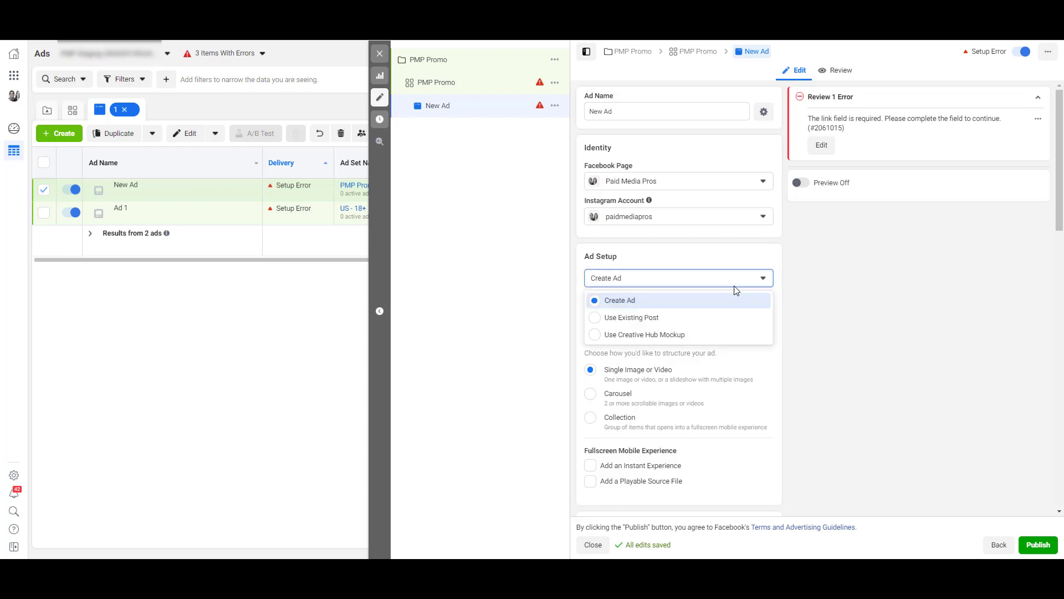
pyautogui.click(681, 335)
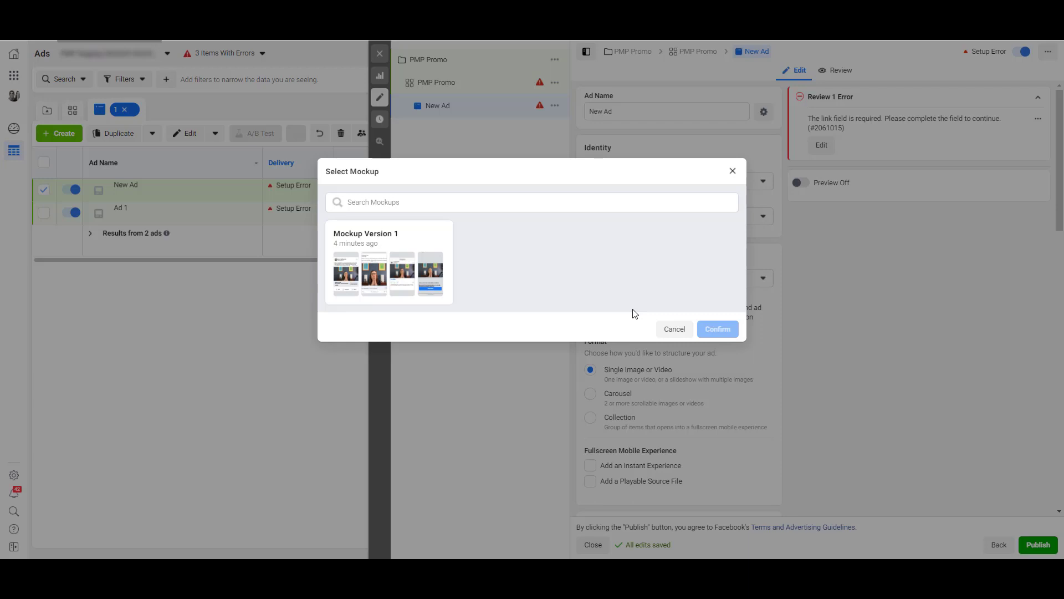
pyautogui.click(431, 261)
pyautogui.click(718, 329)
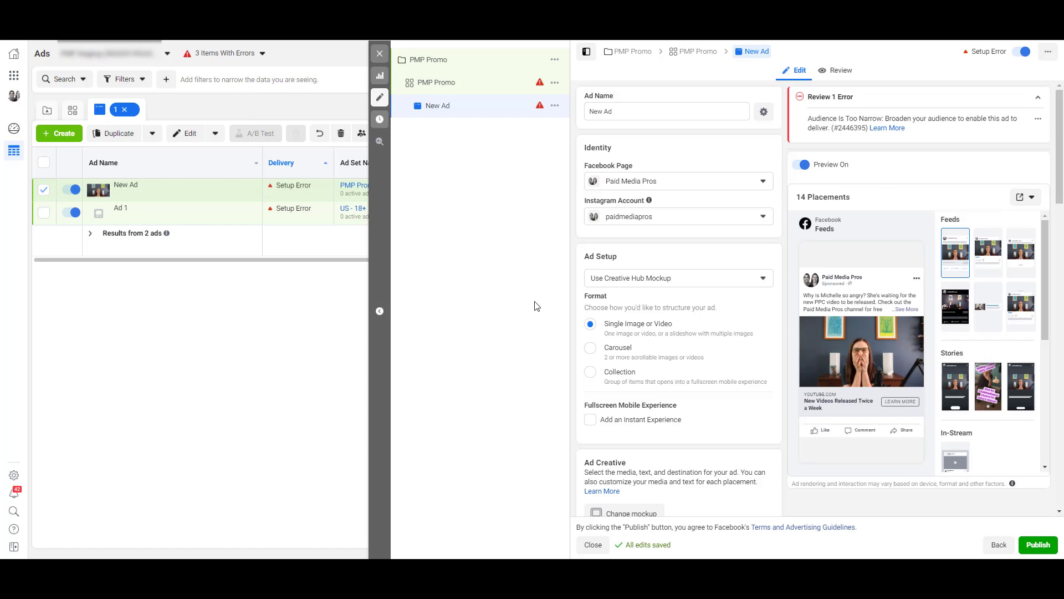
pyautogui.scroll(-2, 668, 295)
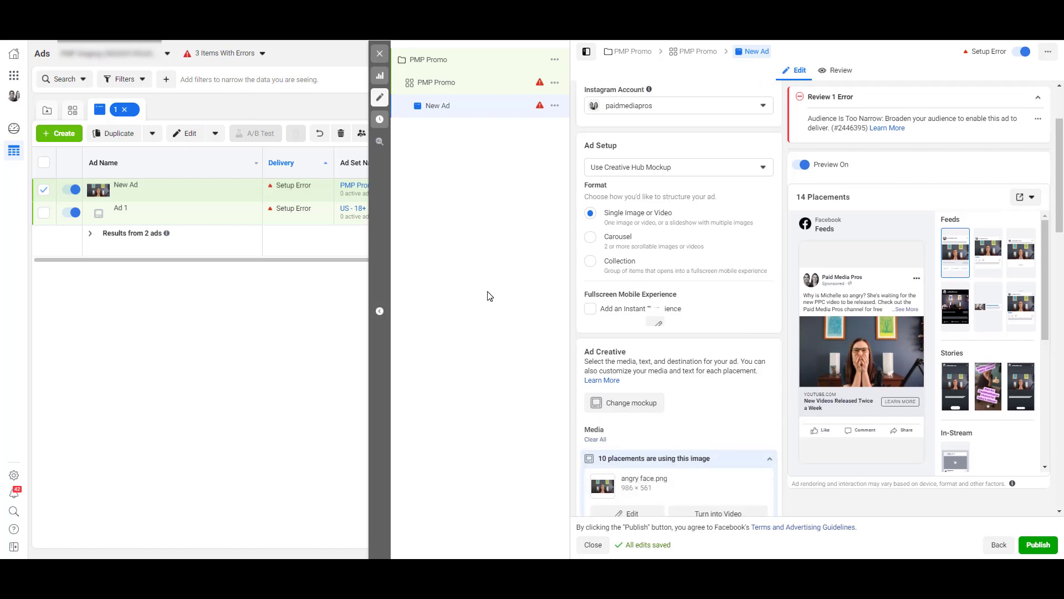
pyautogui.scroll(-2, 646, 313)
pyautogui.scroll(-4, 646, 314)
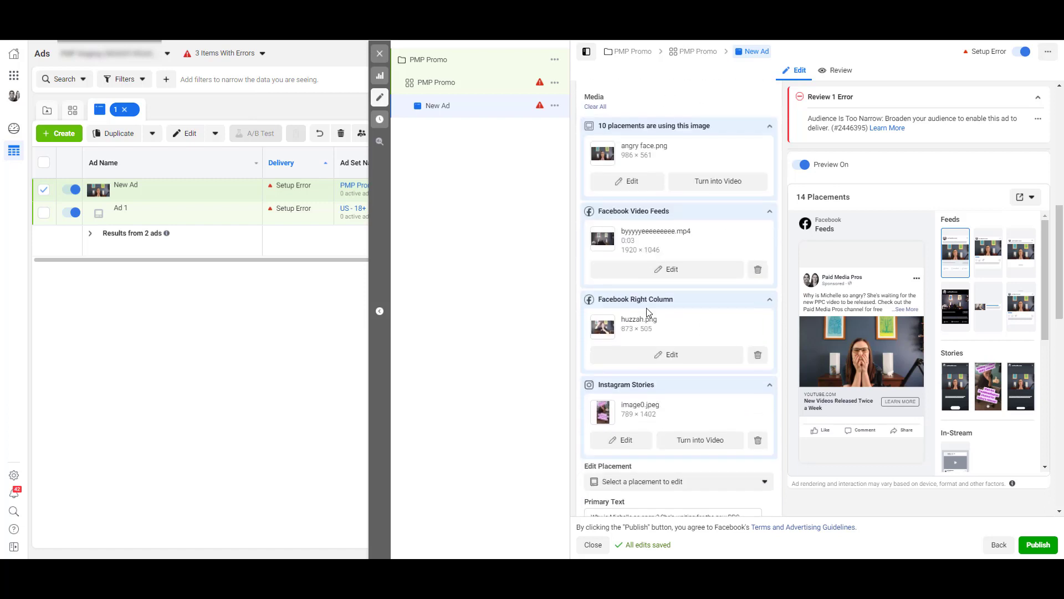
pyautogui.scroll(-6, 646, 312)
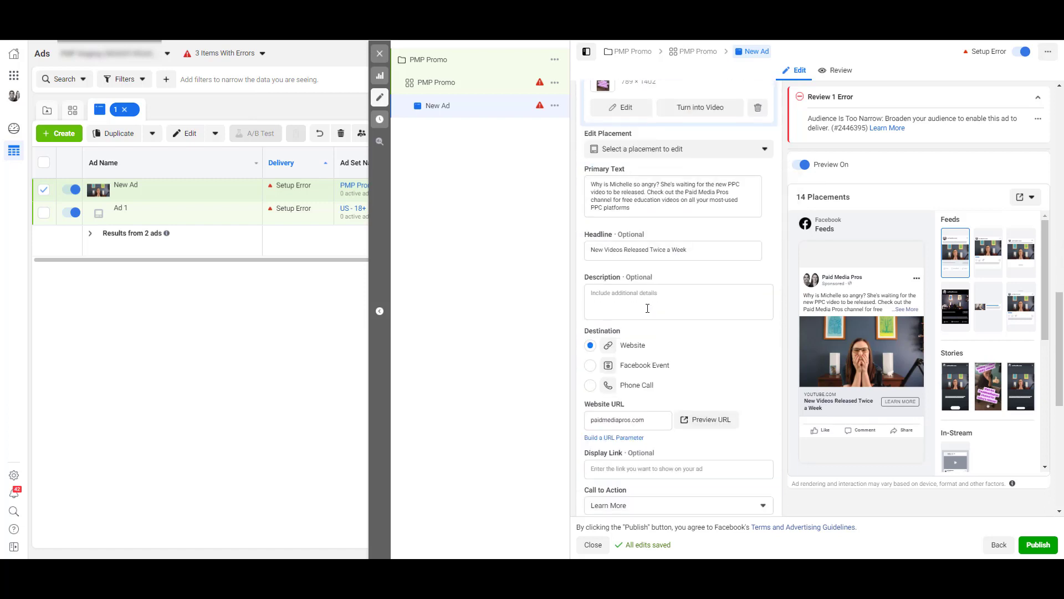
pyautogui.scroll(-2, 648, 309)
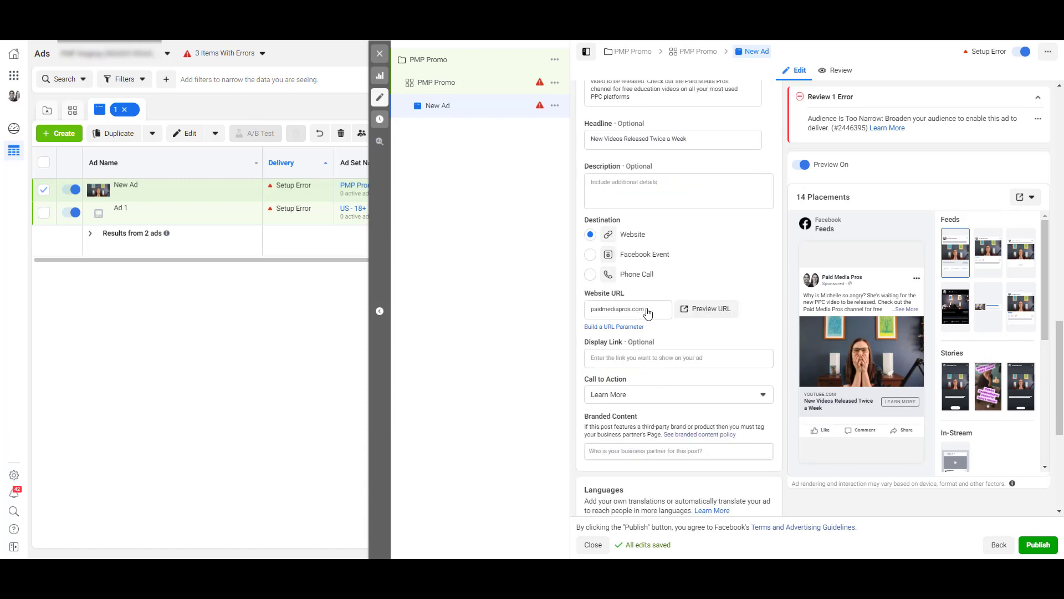
pyautogui.scroll(-4, 647, 312)
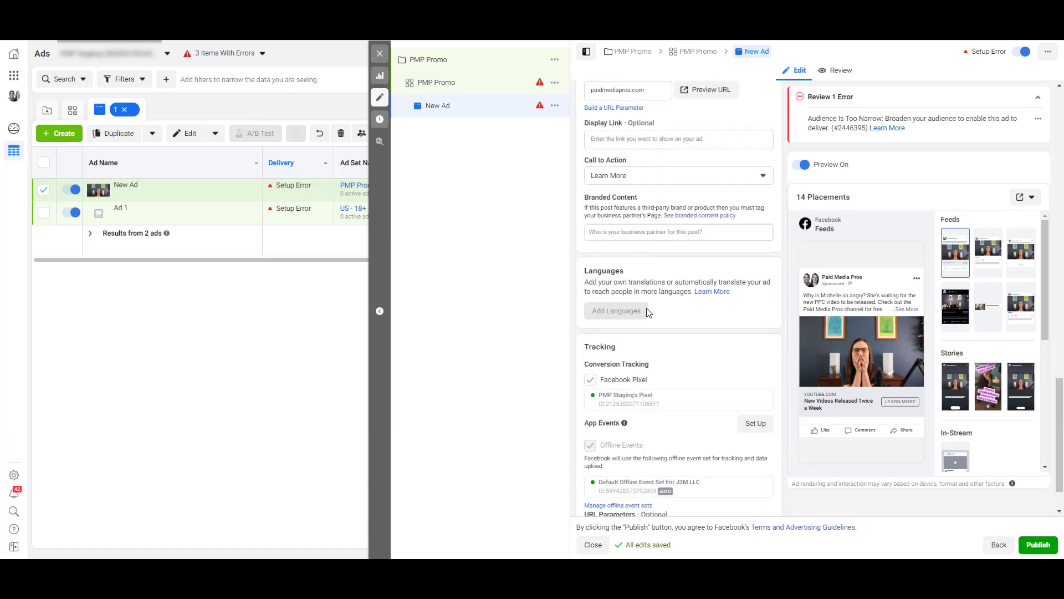
pyautogui.scroll(-1, 647, 312)
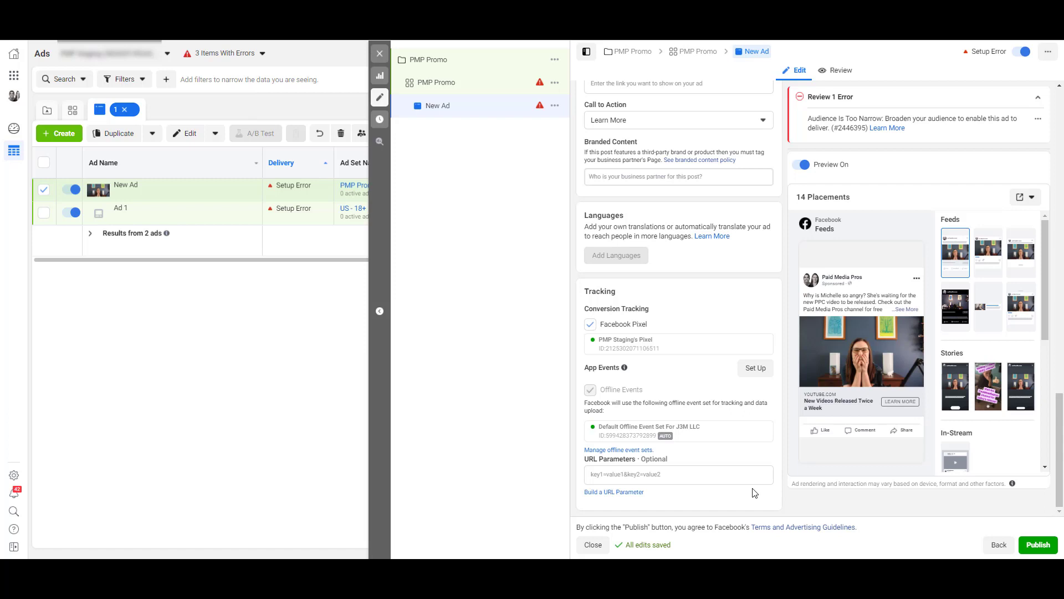
pyautogui.scroll(10, 734, 319)
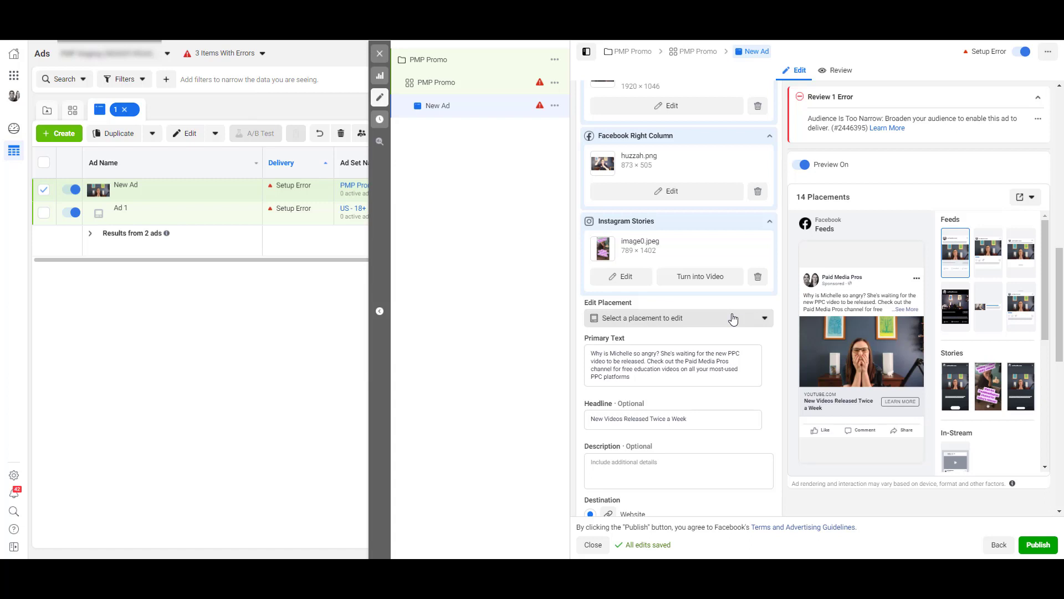
# Scroll to the top of the ad editor and show the Ad Setup options
pyautogui.scroll(10, 732, 318)
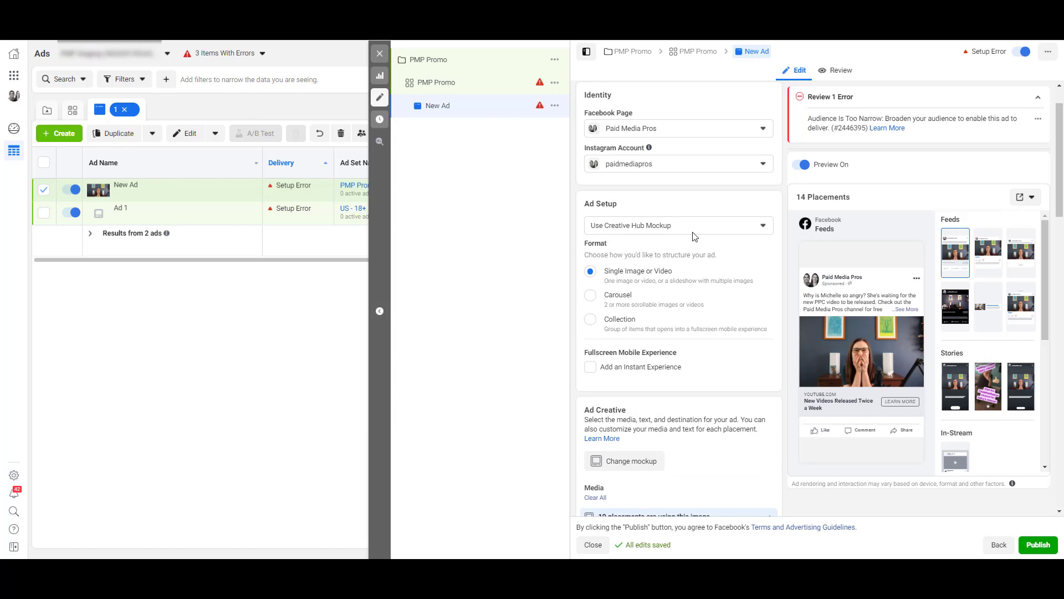
pyautogui.click(693, 234)
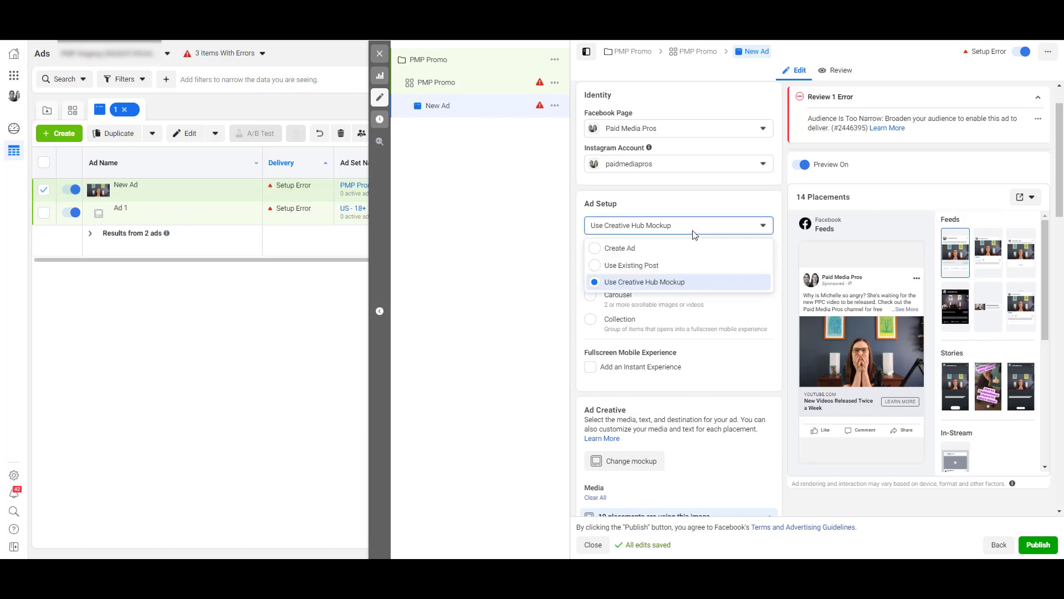